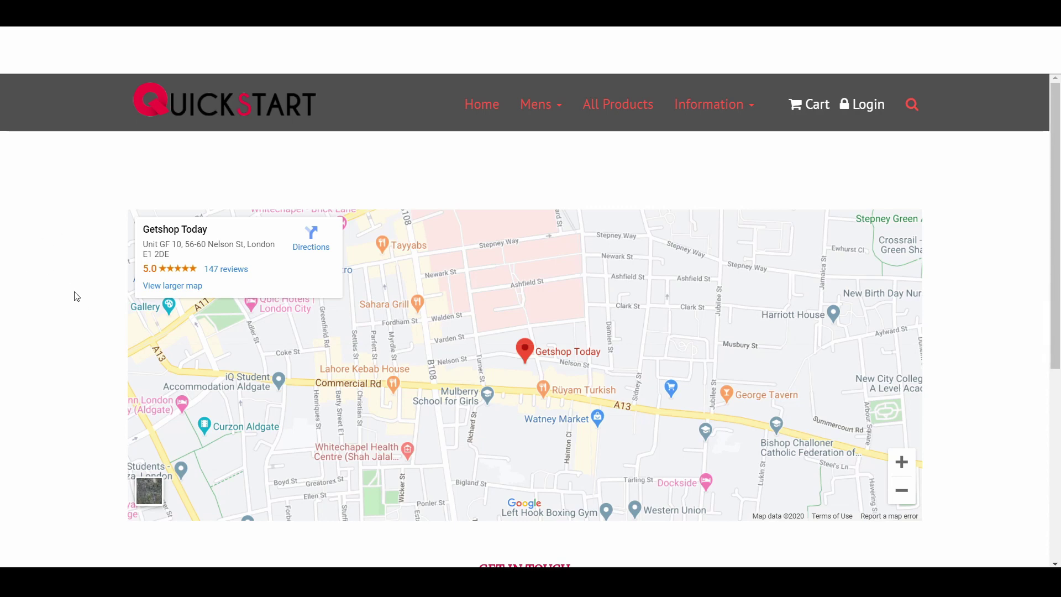
Scroll through the jewellery shop's Contact page to review its Get in Touch form and Contact Info.
scroll(77, 296, down, 5)
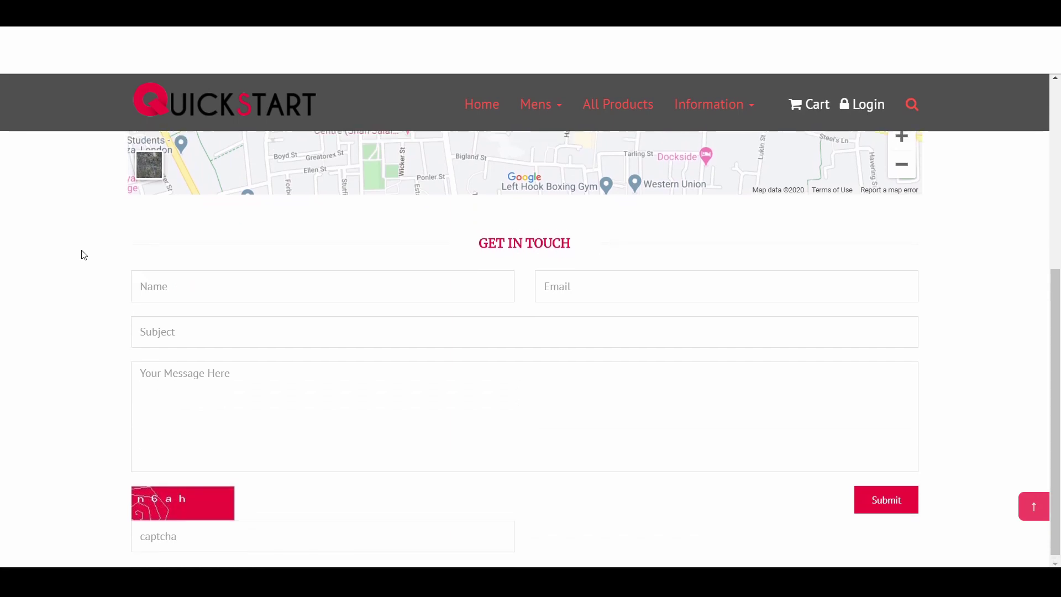
scroll(81, 254, up, 5)
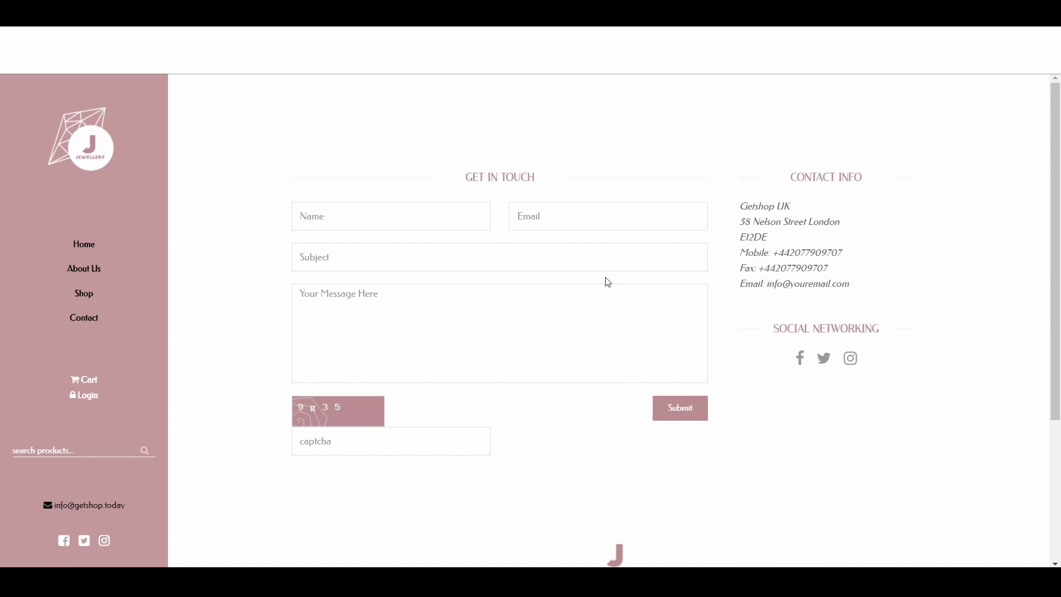
scroll(607, 282, down, 4)
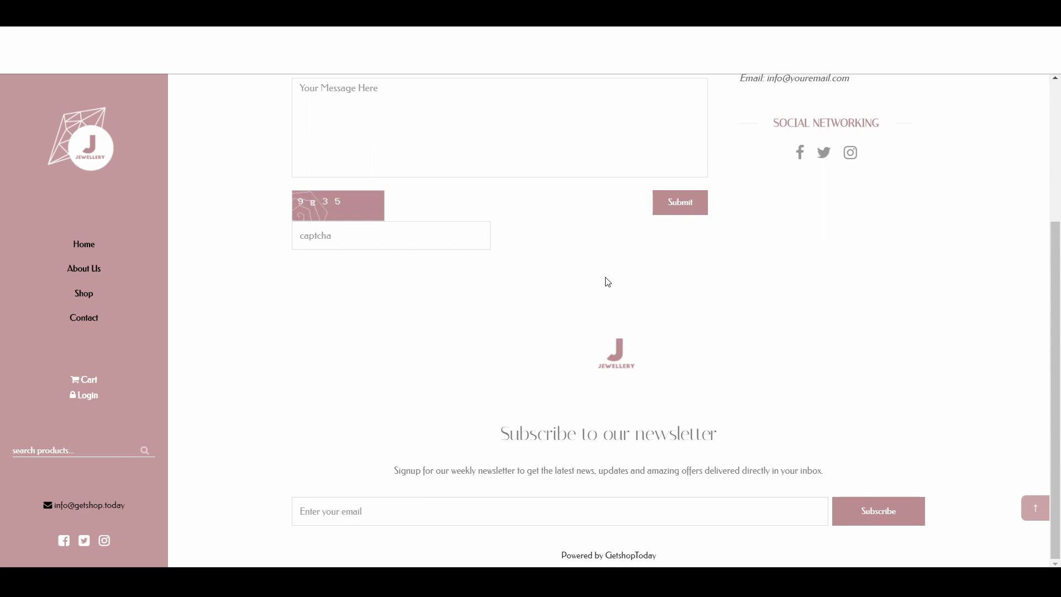
scroll(608, 283, up, 4)
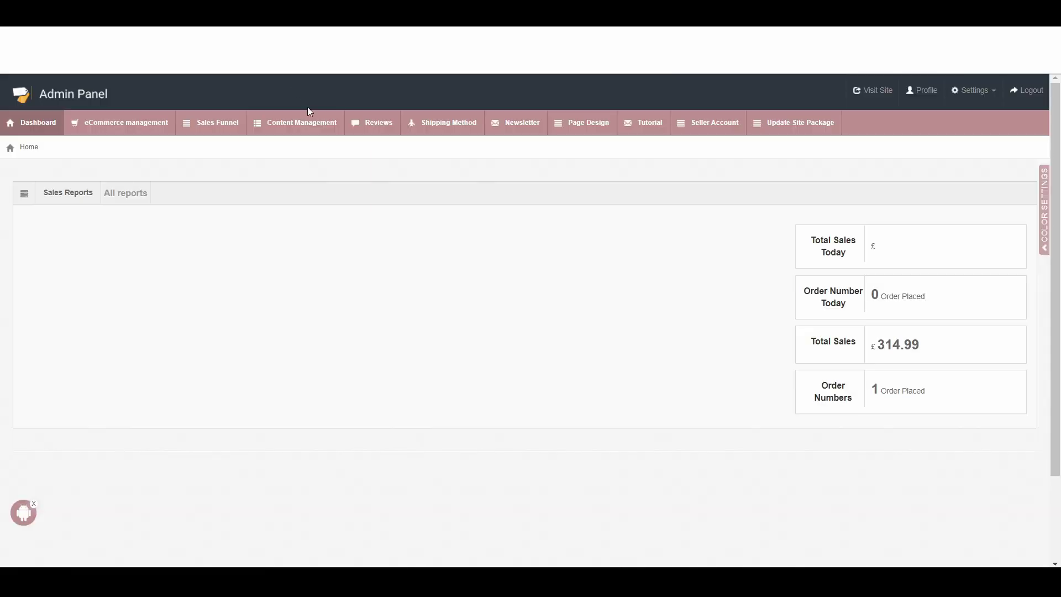
In the Contact Us settings, select the last two address lines and save the contact information.
mouse_move(310, 119)
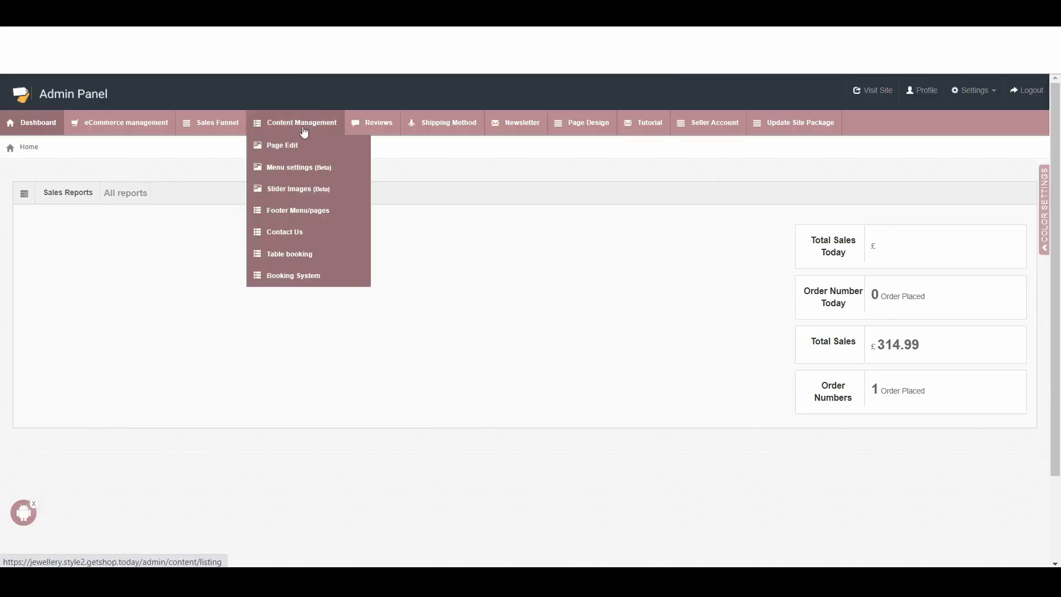
click(293, 232)
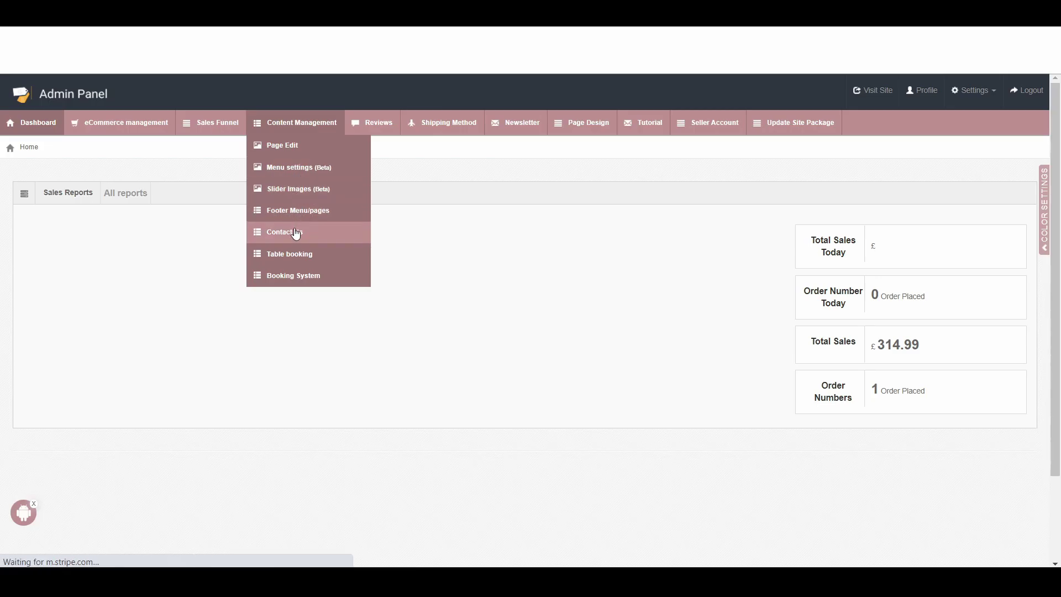
drag(171, 288, 140, 268)
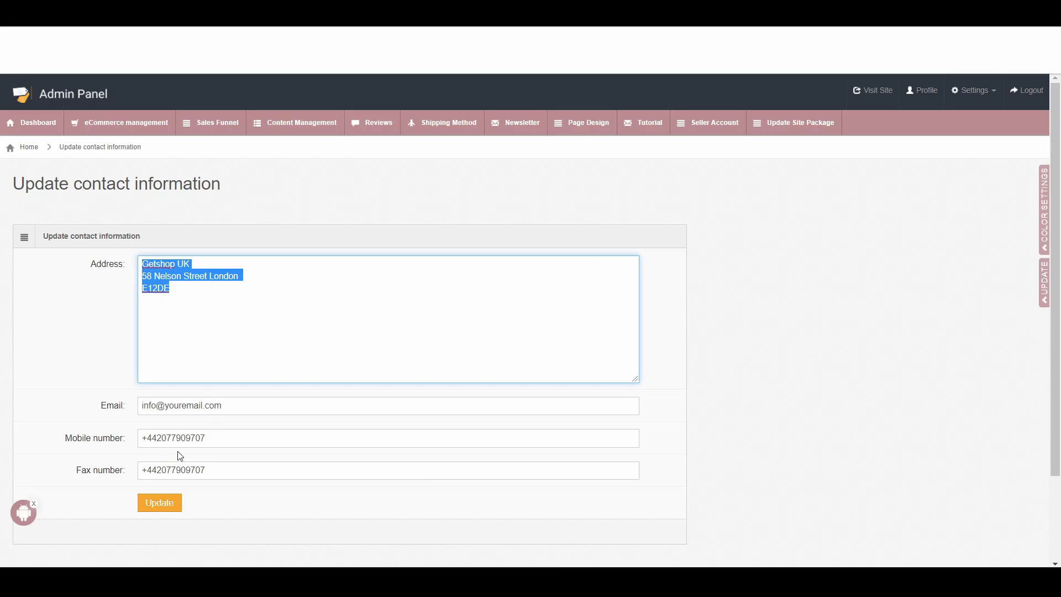
click(169, 506)
key(ctrl+Tab)
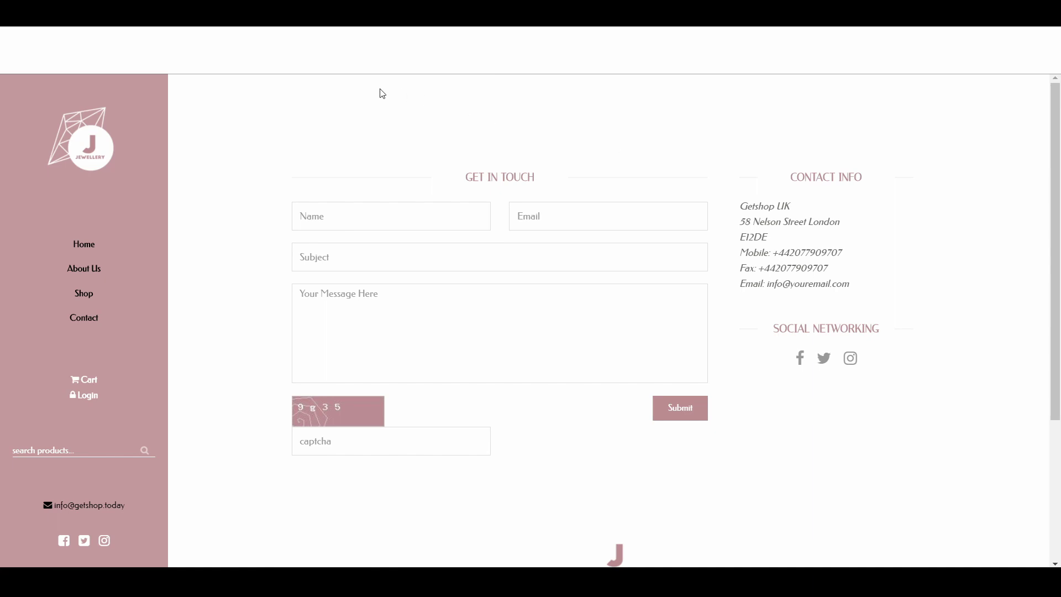
click(622, 304)
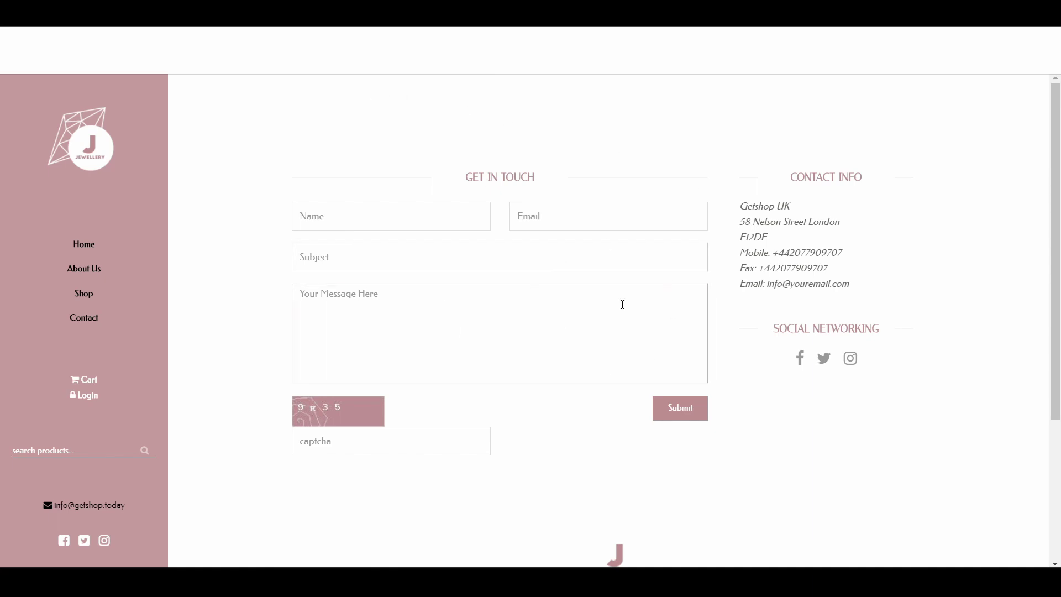
drag(746, 207, 858, 284)
click(327, 141)
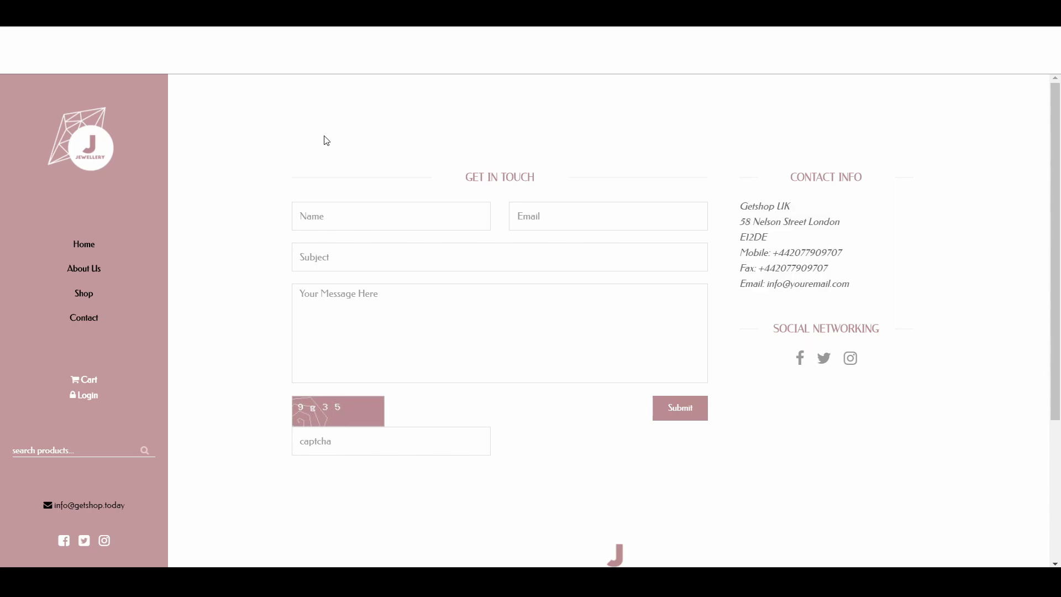
click(452, 350)
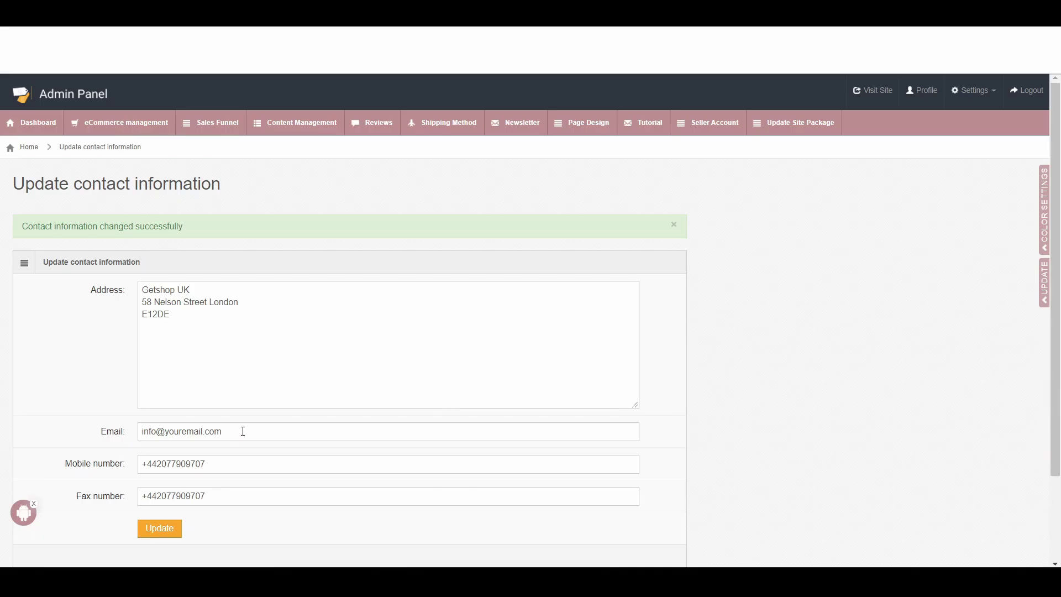
drag(242, 431, 113, 439)
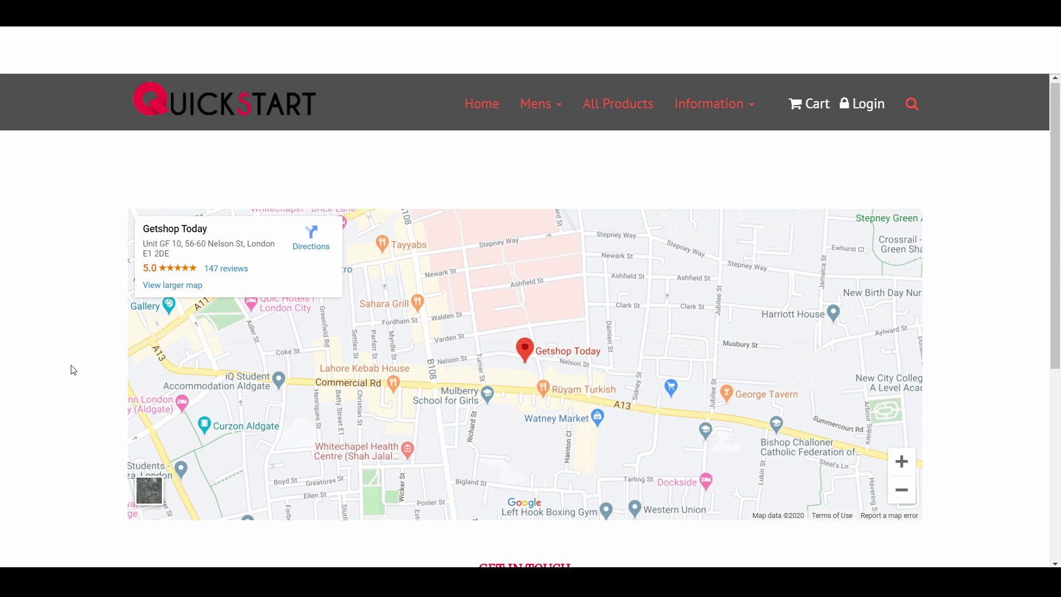
On the Quickstart Contact page, scroll past the map and focus the message box.
scroll(71, 369, down, 6)
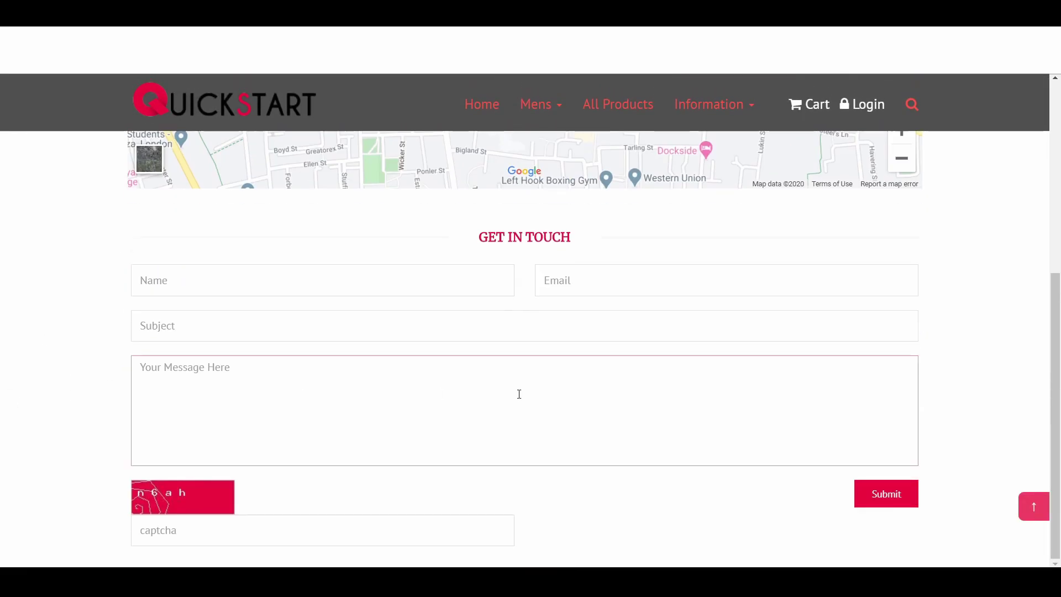
click(519, 393)
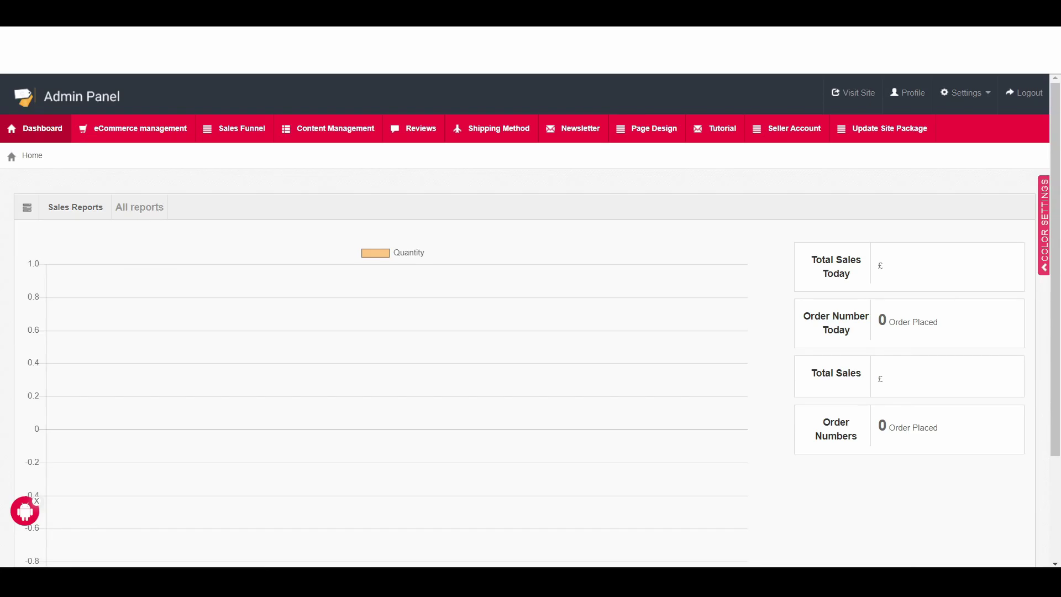
Open the Contact default page for editing from Page Design's list of default pages.
click(633, 133)
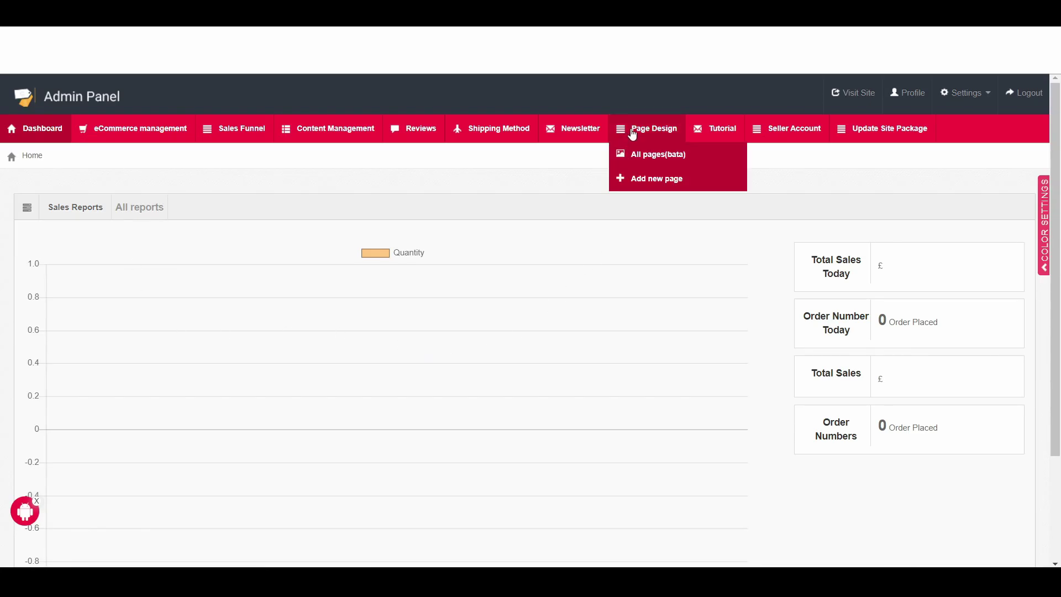
click(653, 166)
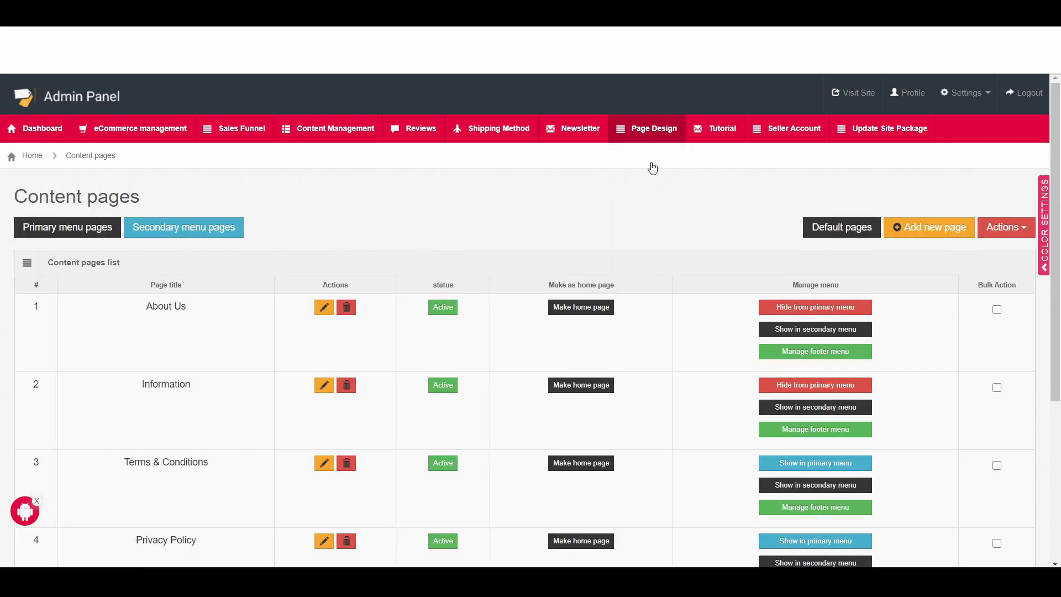
click(835, 232)
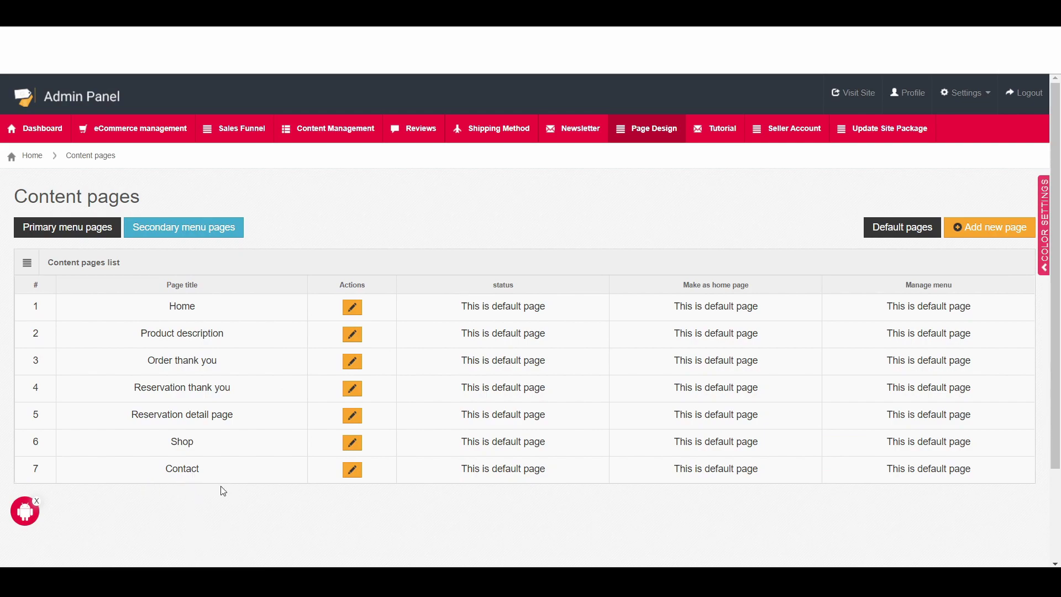
click(352, 470)
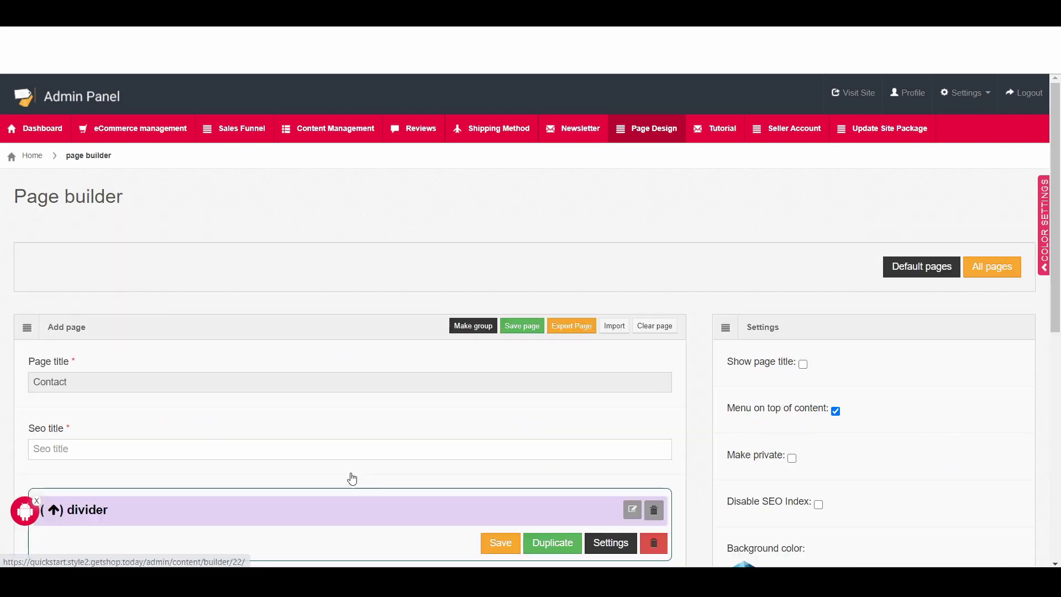
scroll(402, 423, down, 8)
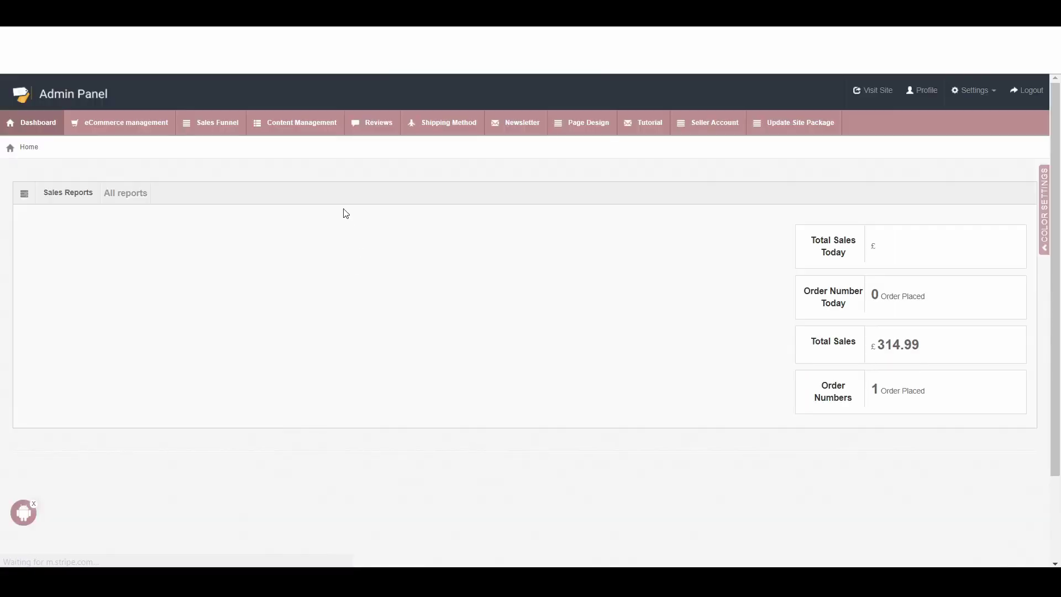
Deactivate the Contact menu link so only Home, About Us and Shop remain active.
mouse_move(304, 128)
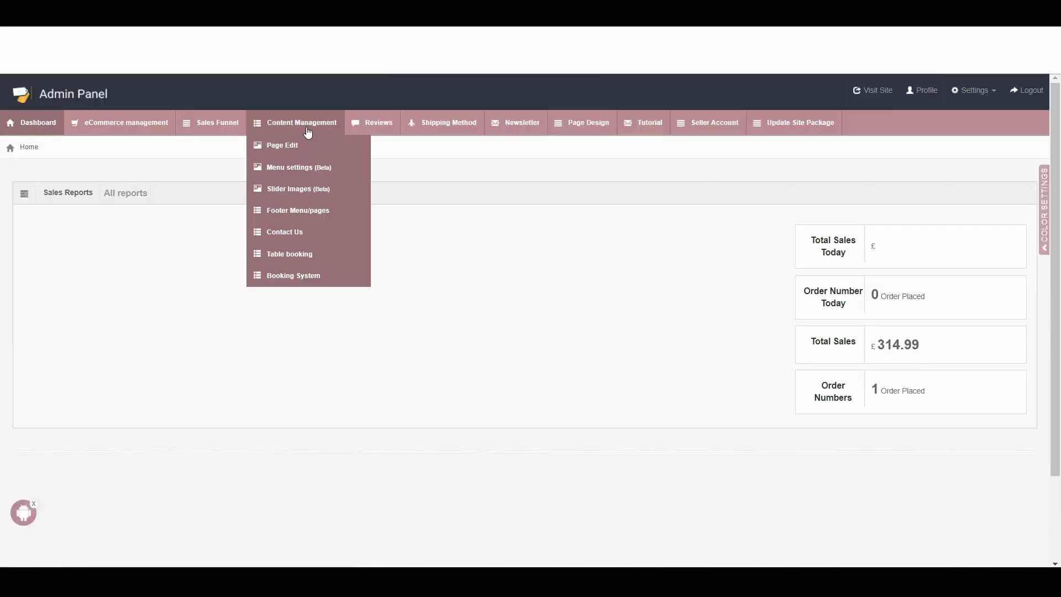
click(303, 167)
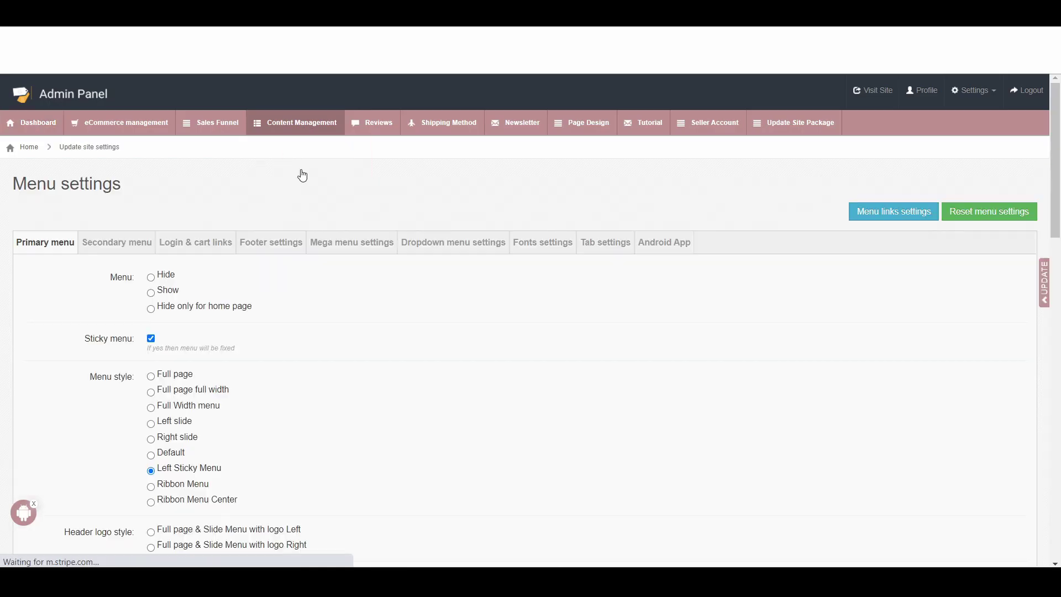
click(875, 216)
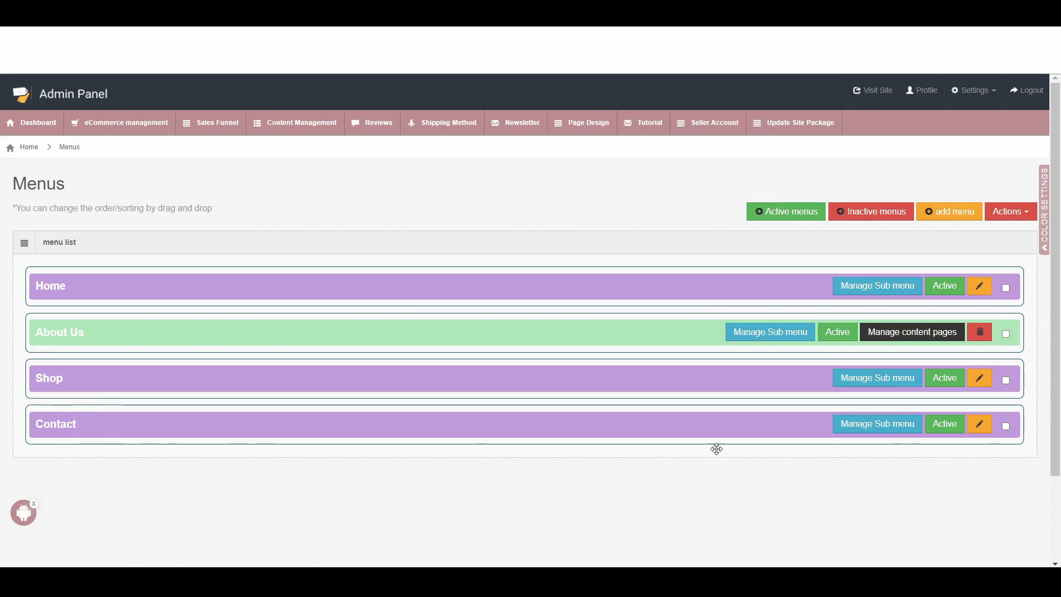
click(943, 431)
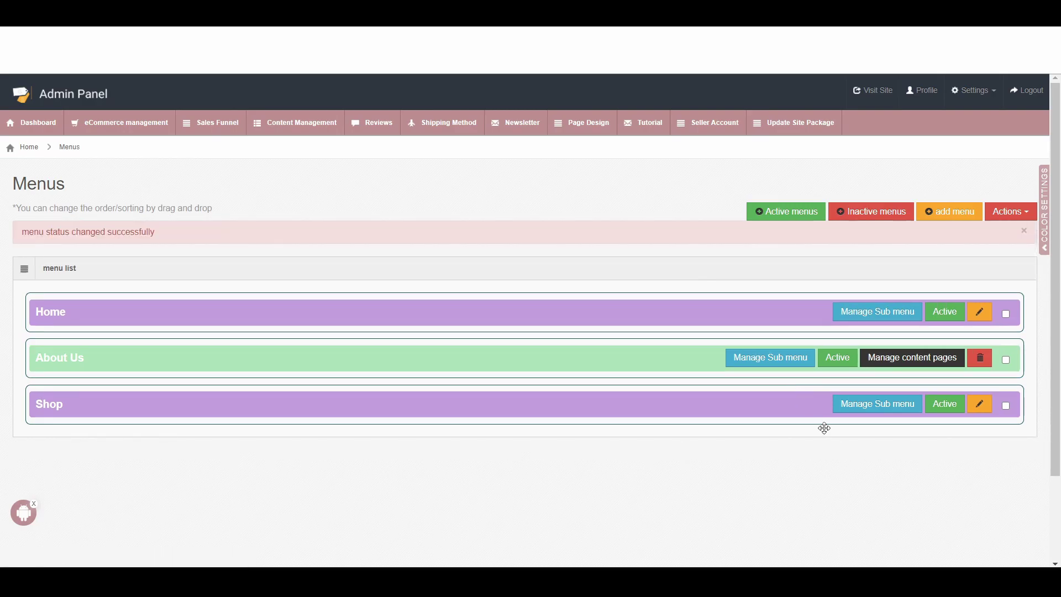
mouse_move(559, 132)
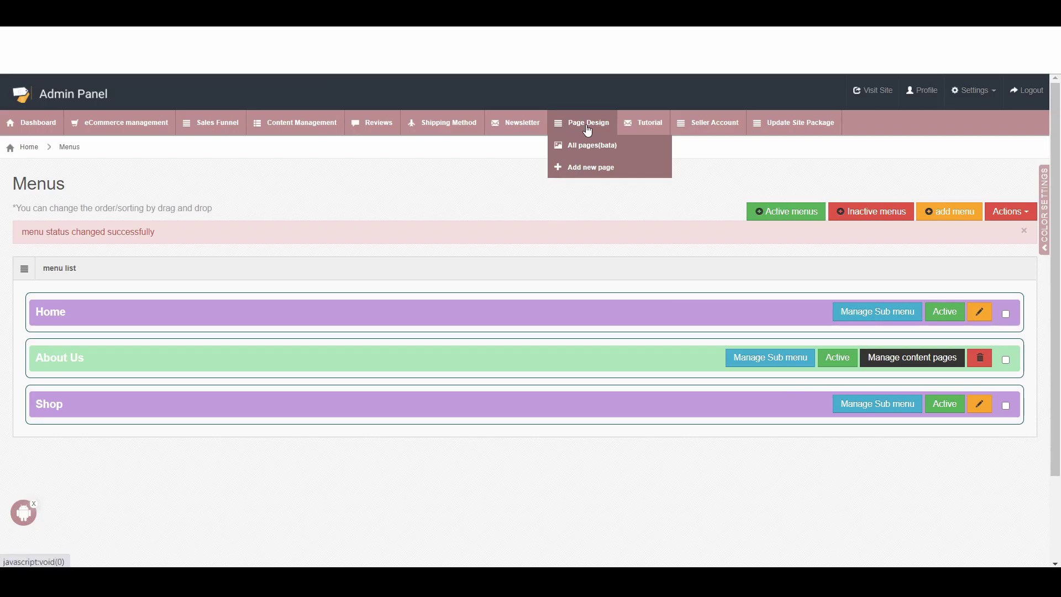
Create a new page titled 'Contact Us' and save it in the page builder.
click(590, 172)
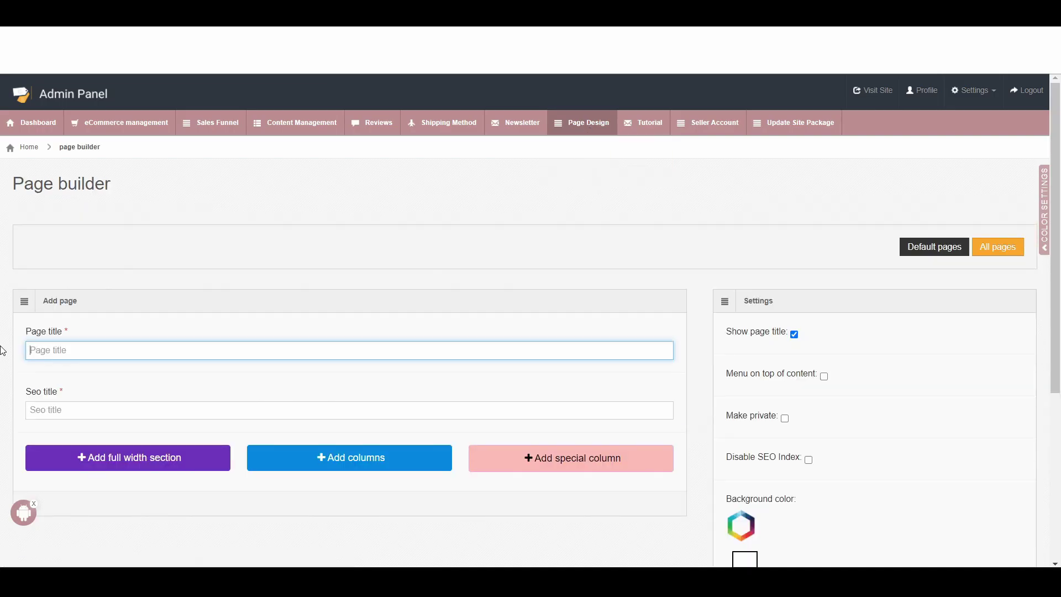
text(Contact Us)
scroll(62, 360, down, 5)
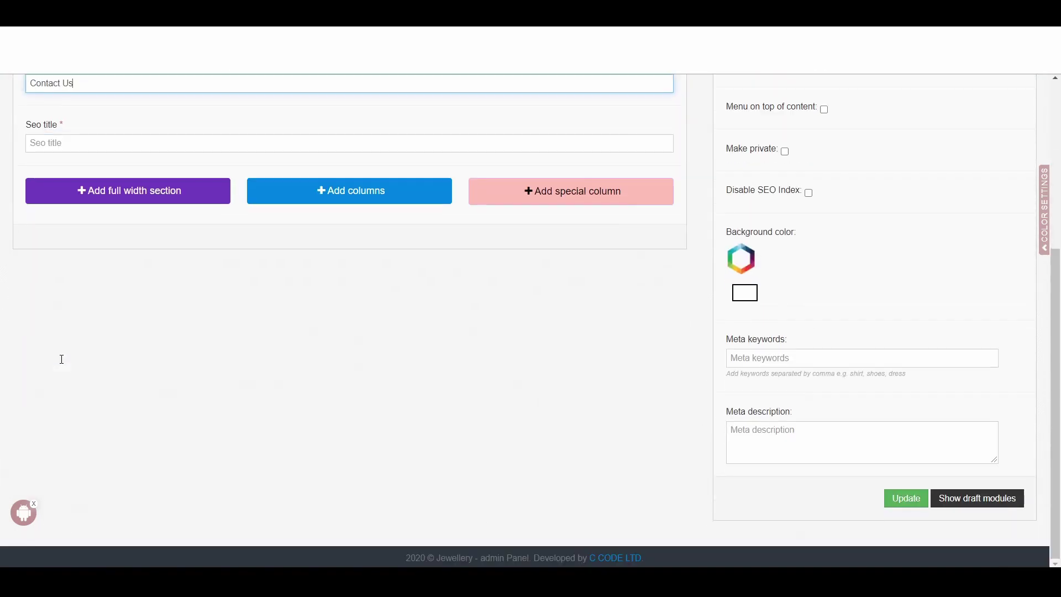
click(901, 499)
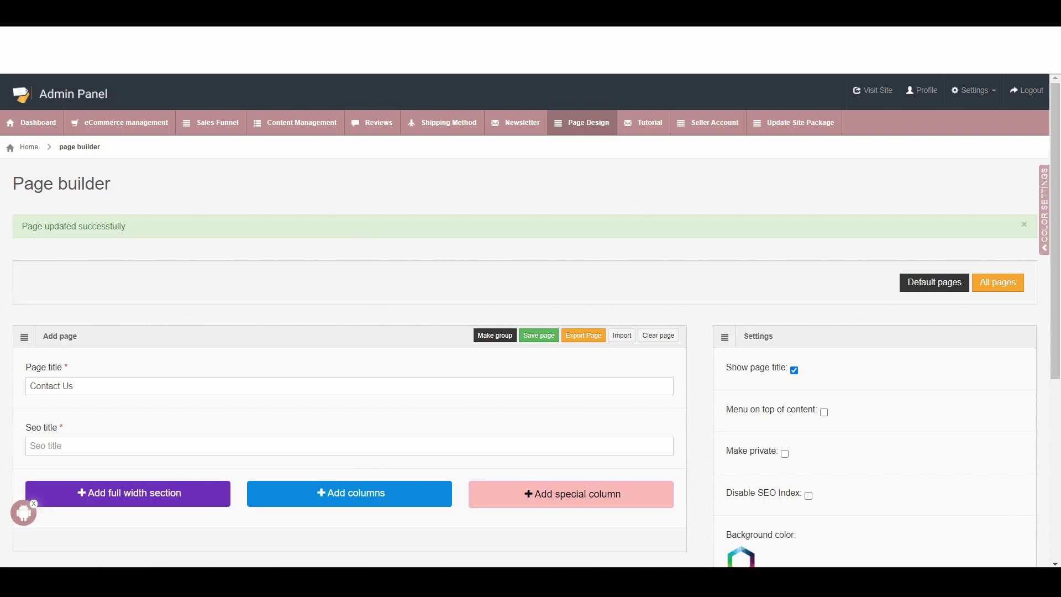
click(392, 49)
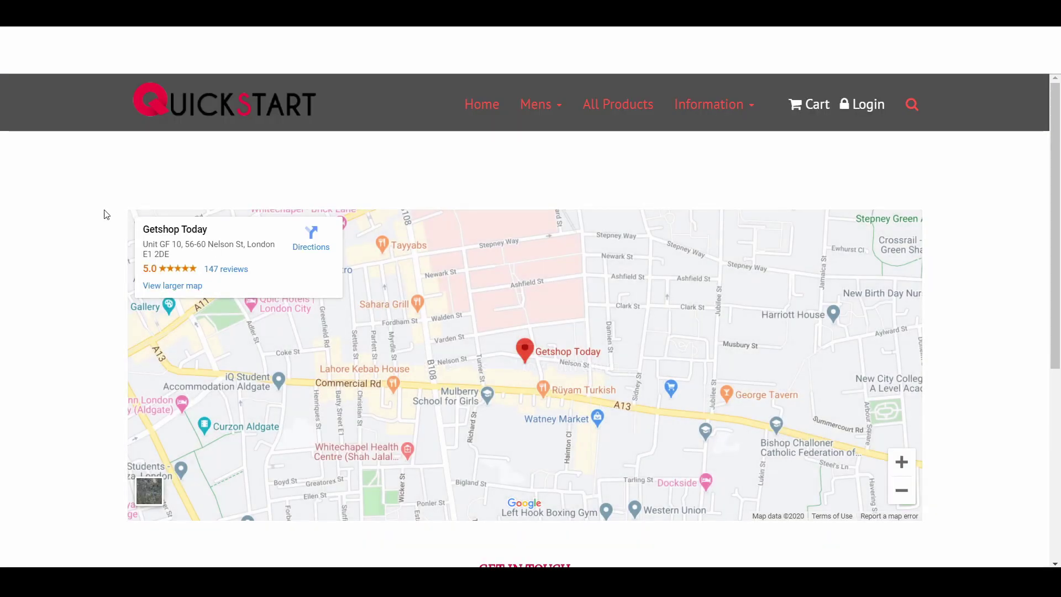
Scroll the example contact page, try the Subject field, and return to the Getshop Today map.
scroll(183, 399, down, 3)
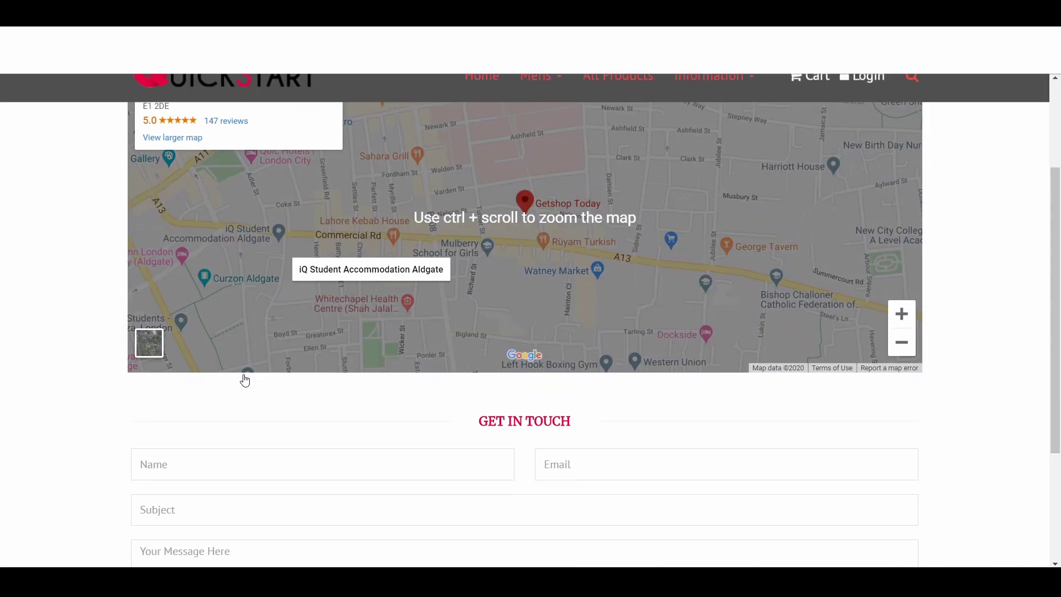
scroll(245, 380, down, 3)
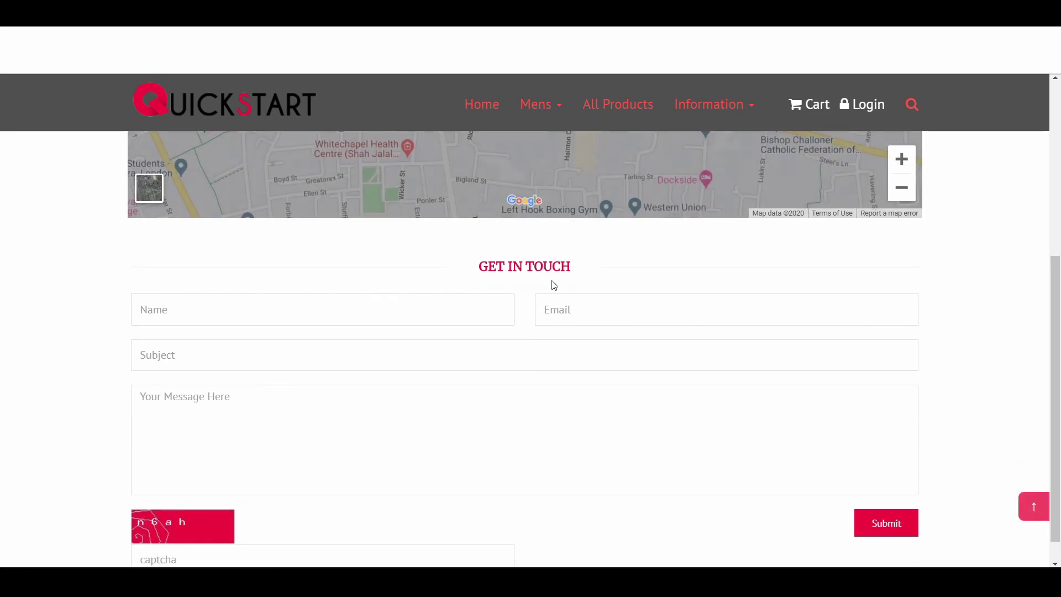
click(456, 362)
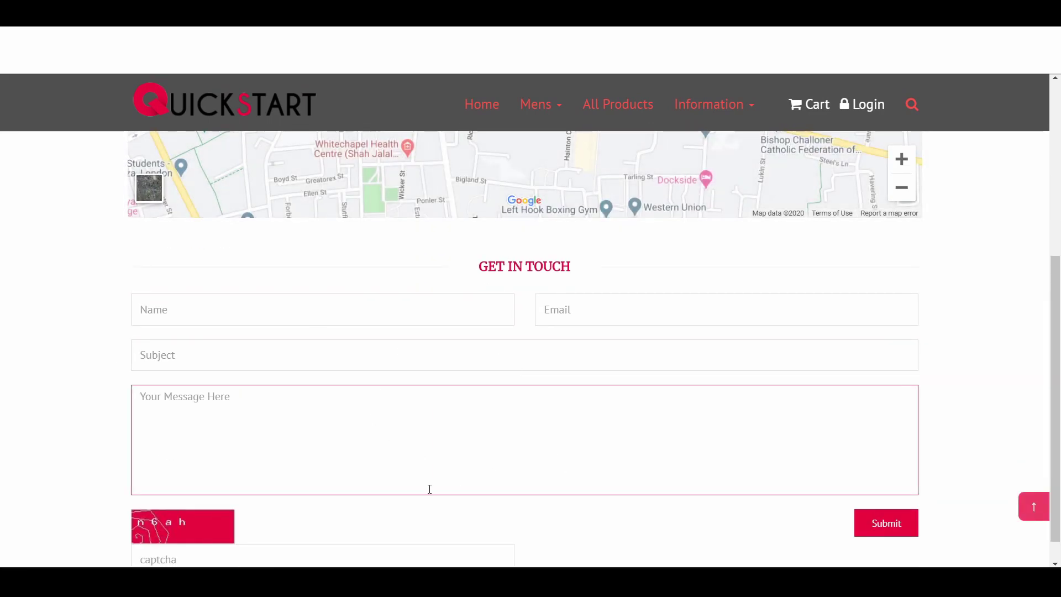
scroll(161, 267, up, 4)
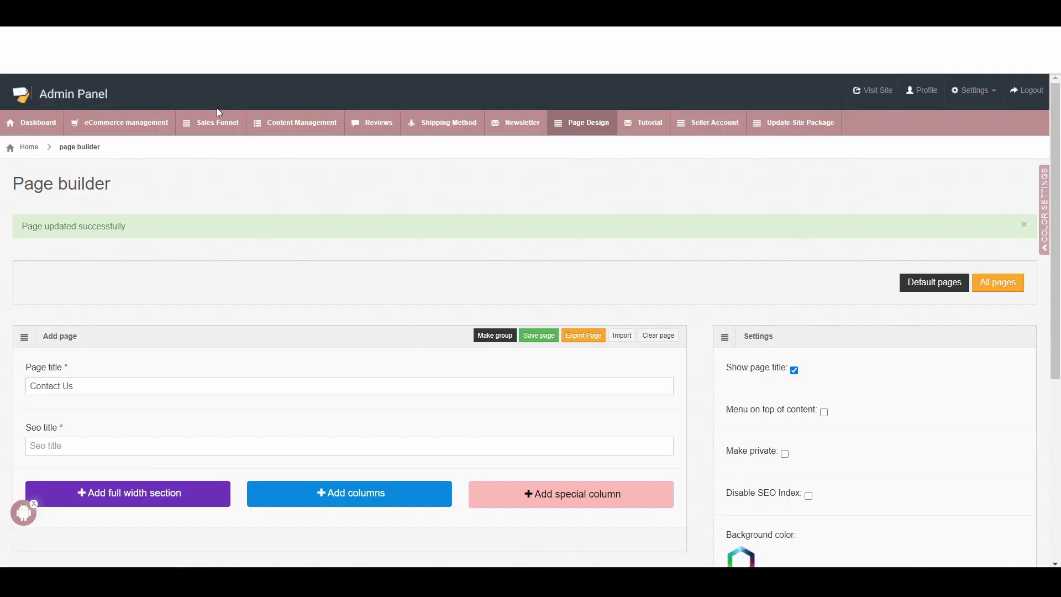
Add a full-width 12-column row to Contact Us and insert a Google map module.
scroll(342, 326, down, 4)
click(359, 293)
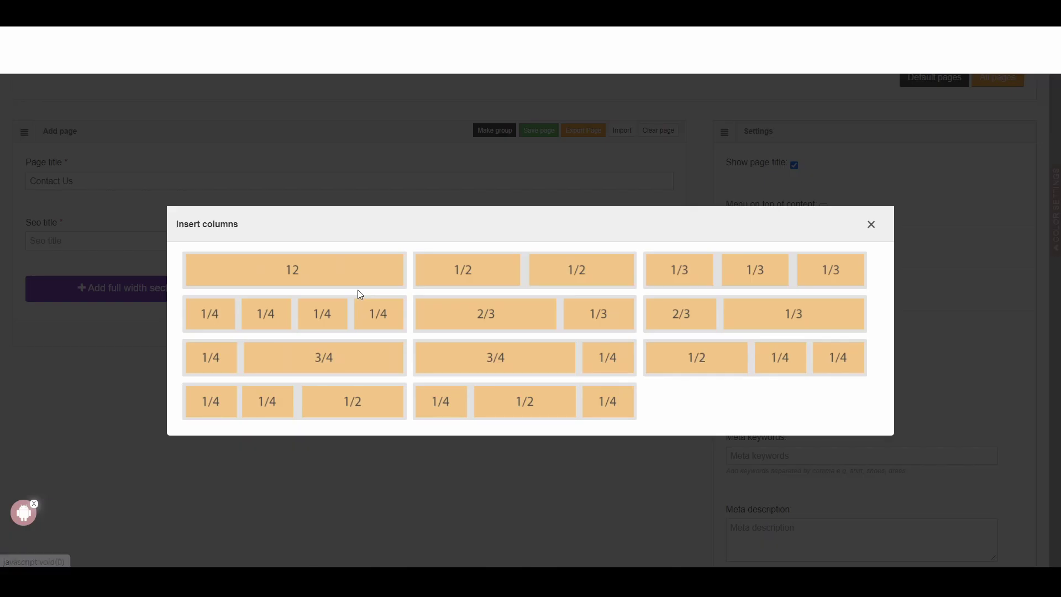
click(331, 283)
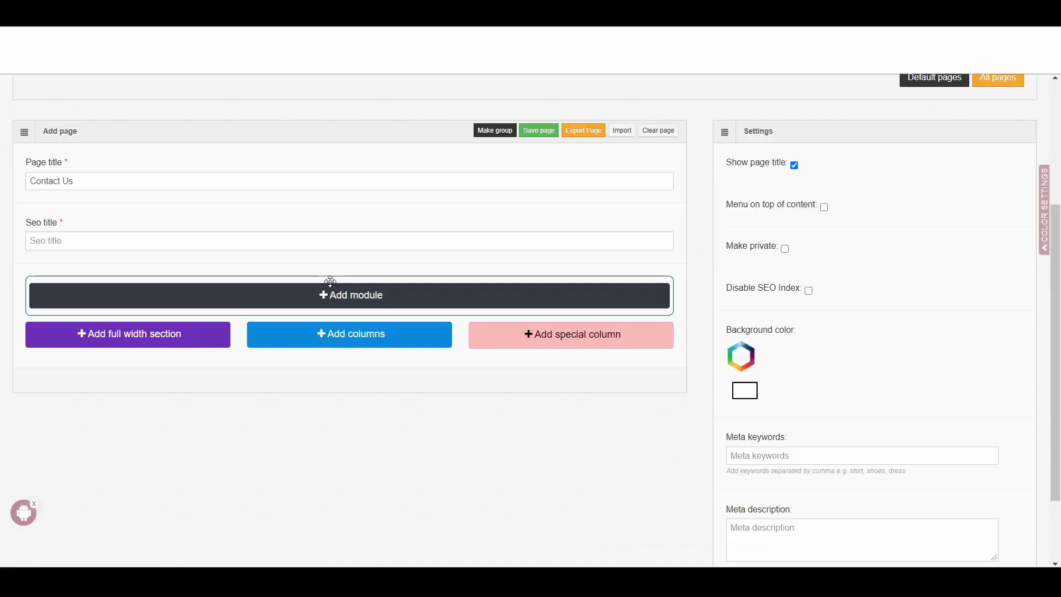
click(362, 297)
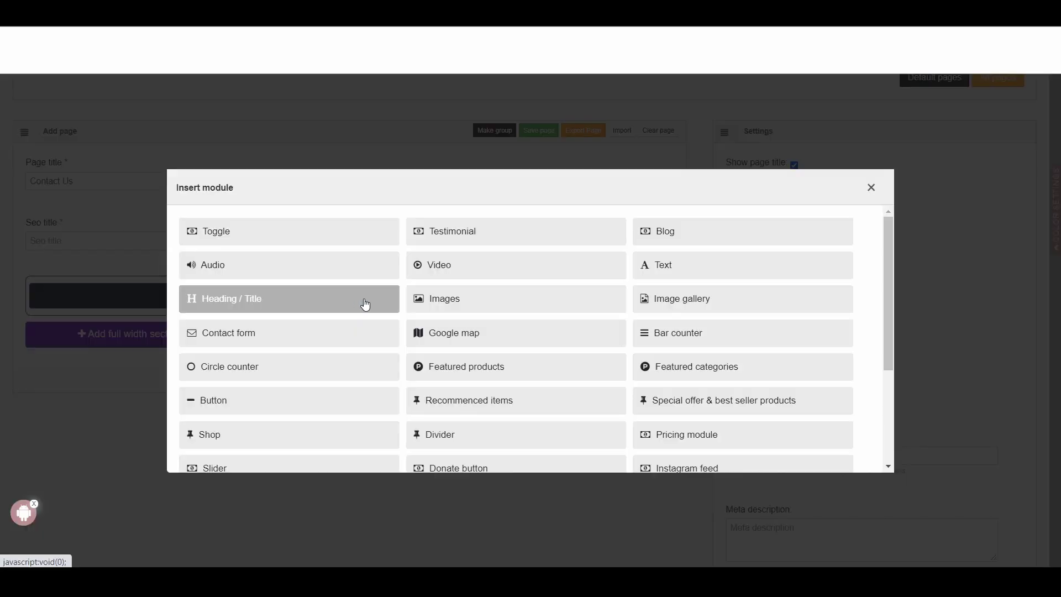
click(467, 342)
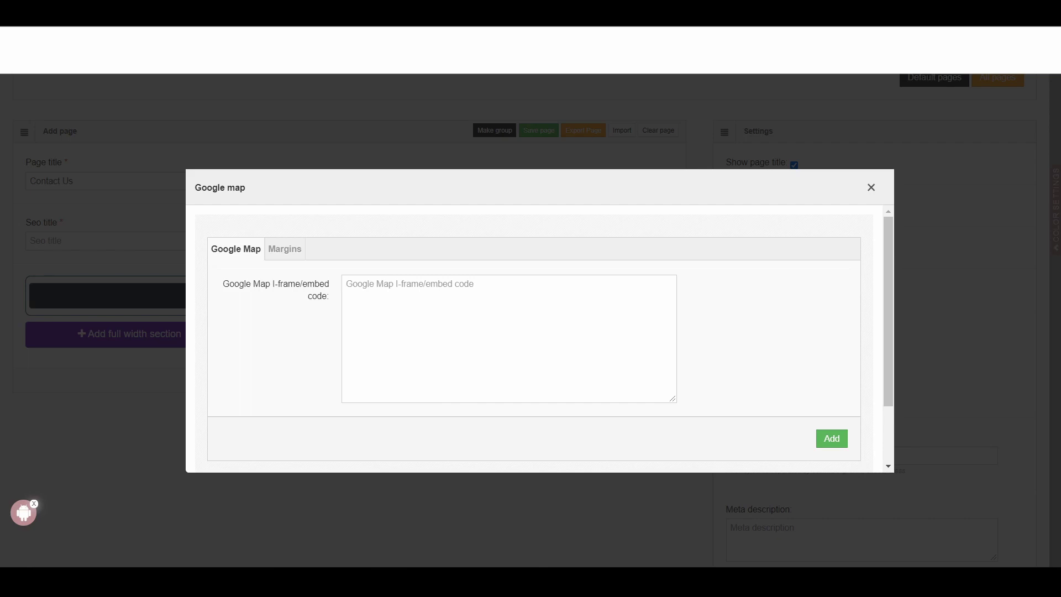
key(ctrl+t)
Find Getshop Today in Google Maps and copy its medium-size iframe embed HTML.
text(go)
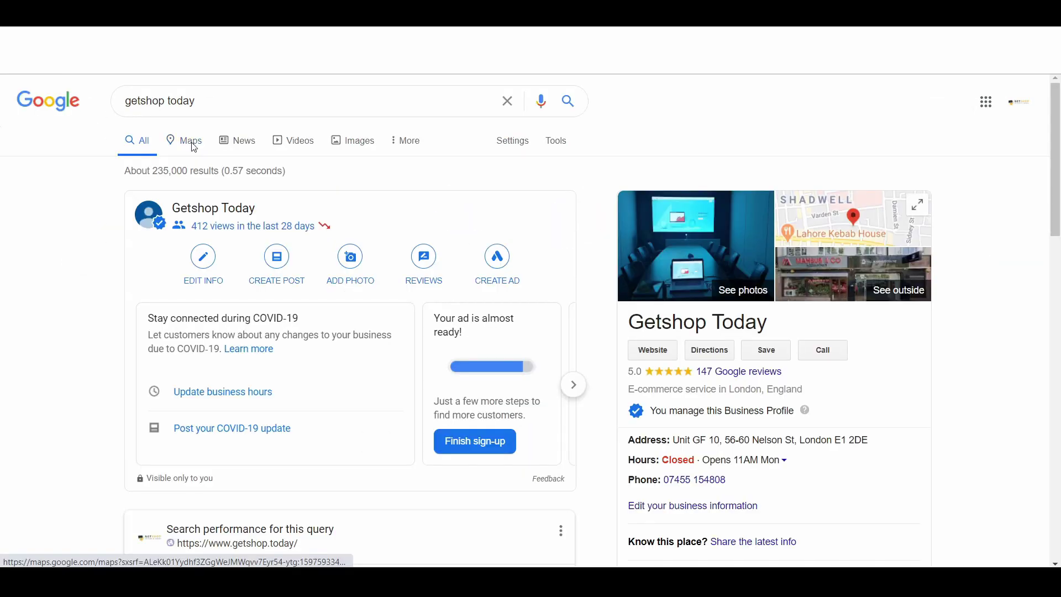
click(193, 146)
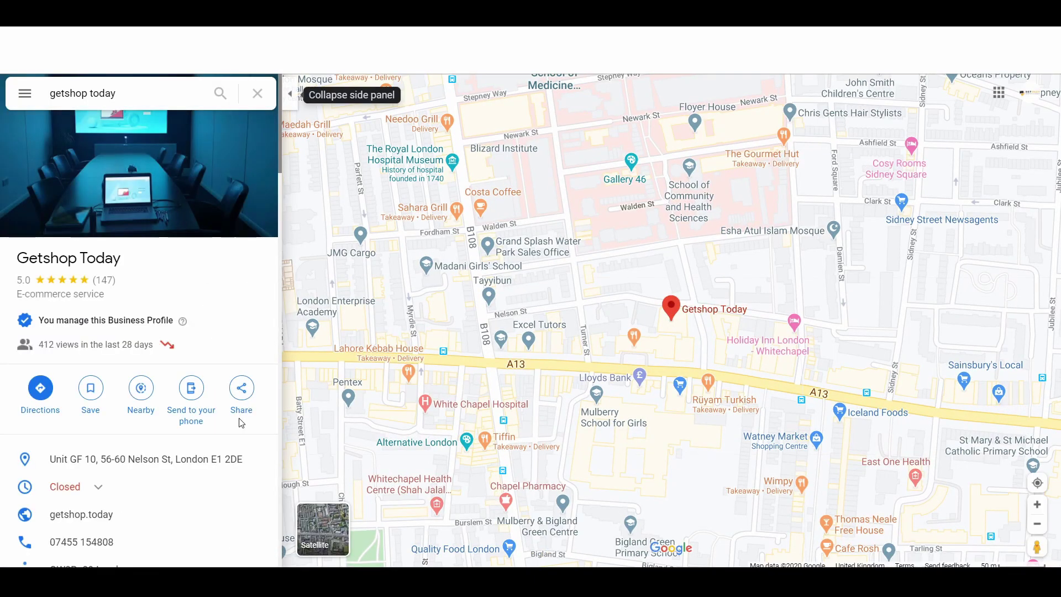
click(241, 393)
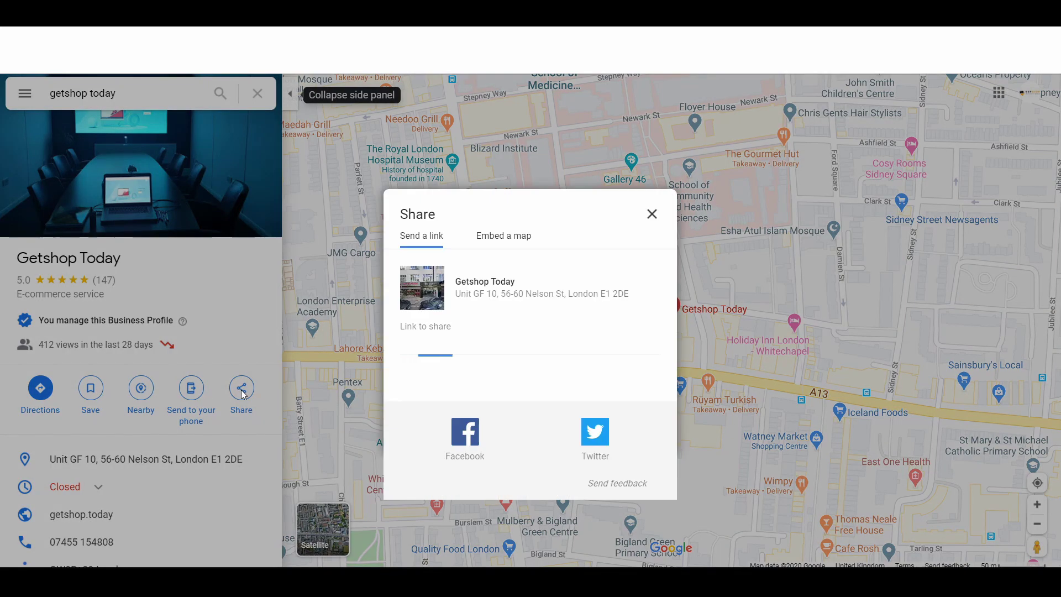
click(503, 237)
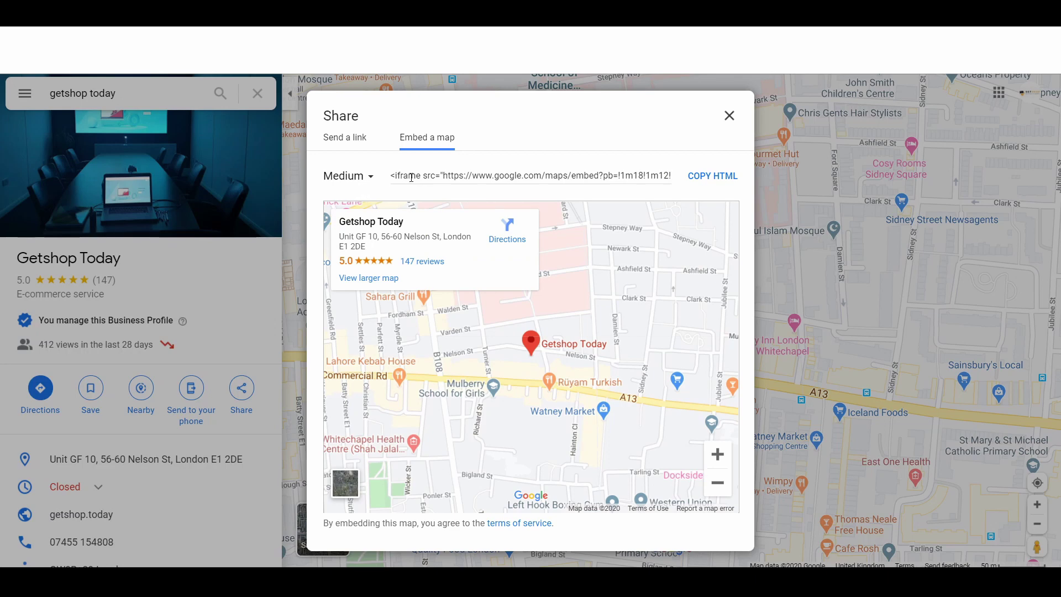
click(522, 178)
click(522, 179)
triple_click(522, 178)
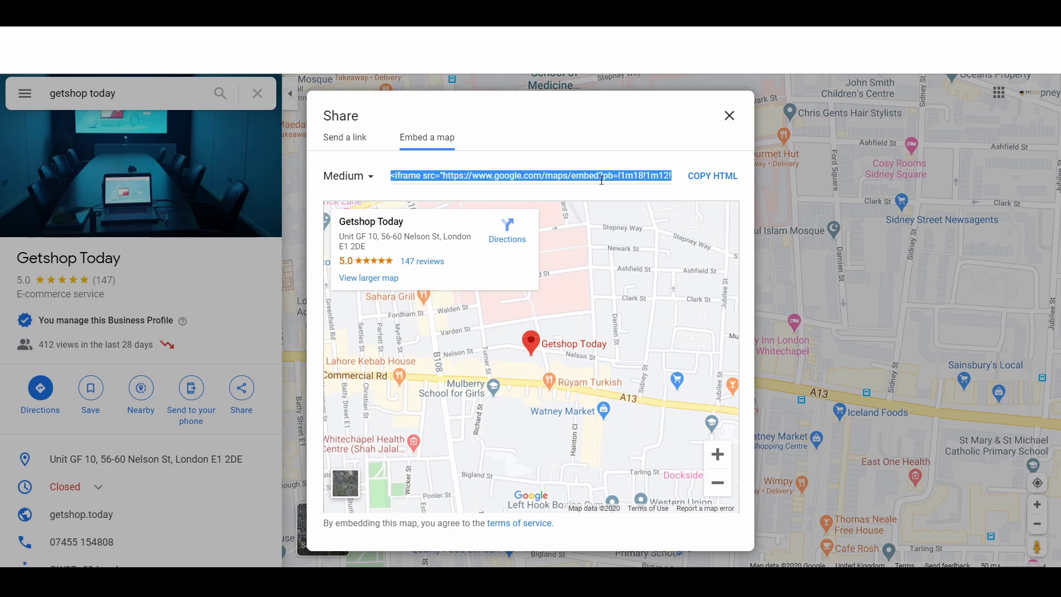
click(708, 184)
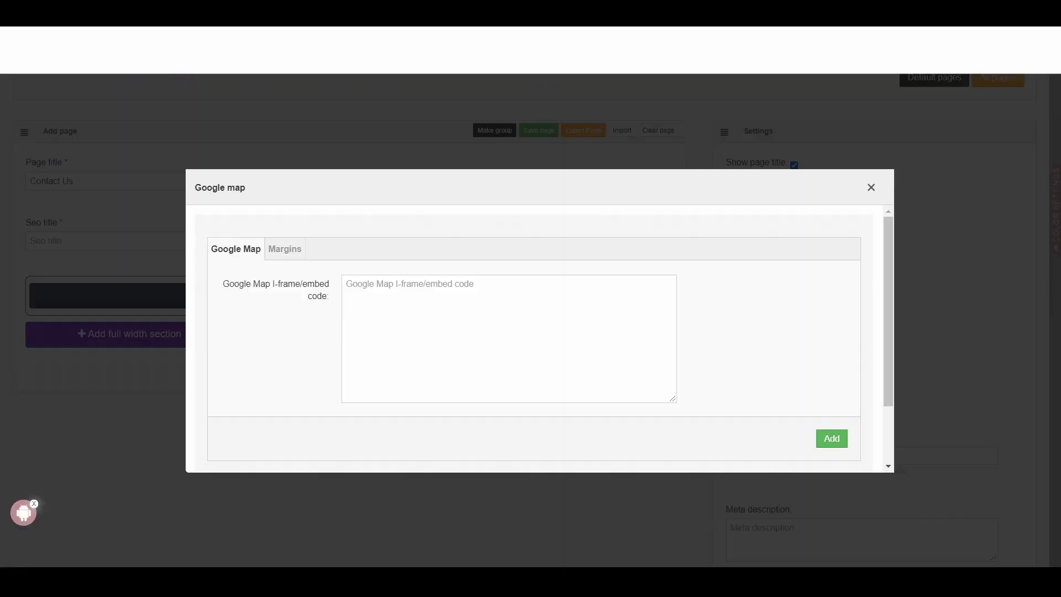
Paste the Getshop Today embed code into the map module, add it, and update the page.
click(373, 328)
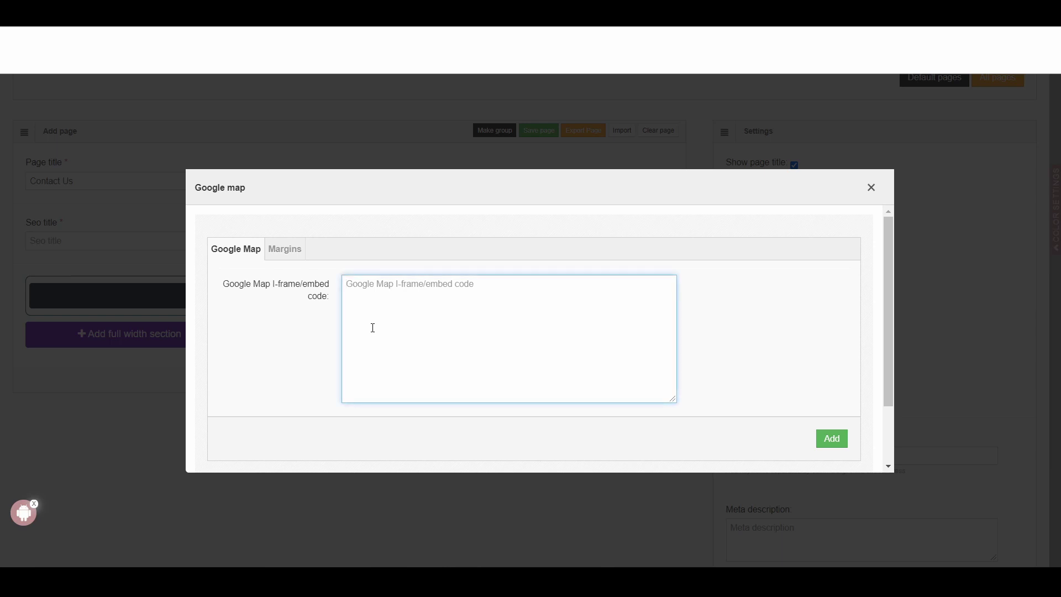
key(ctrl+v)
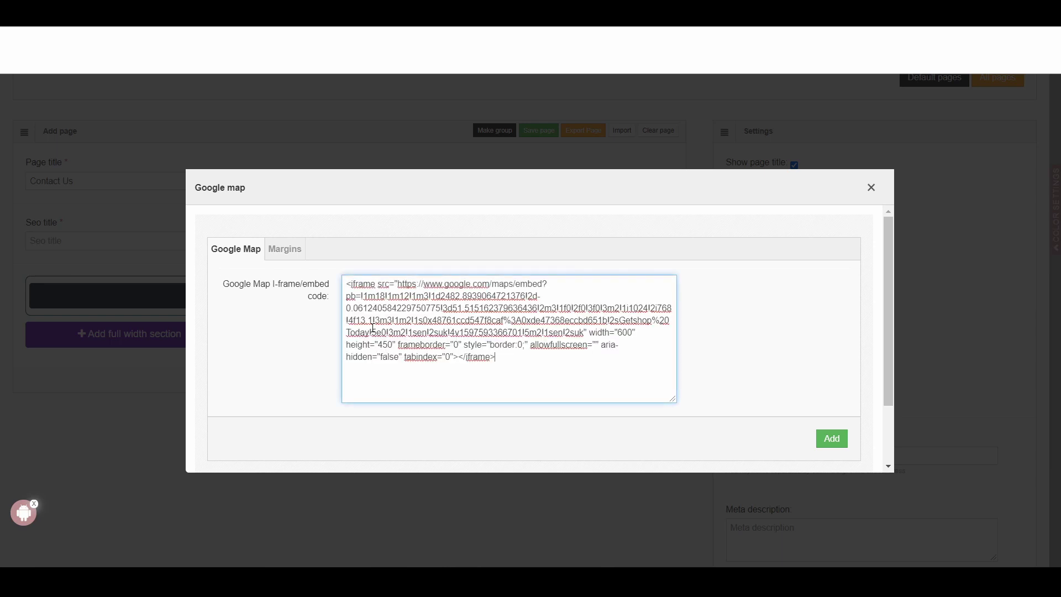
click(840, 450)
scroll(838, 445, down, 2)
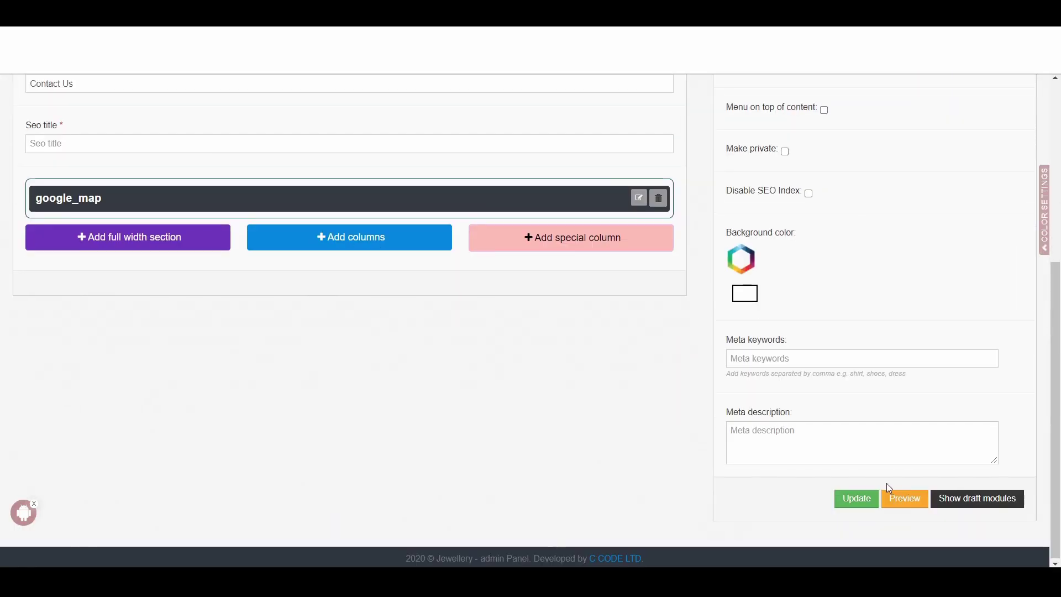
click(872, 502)
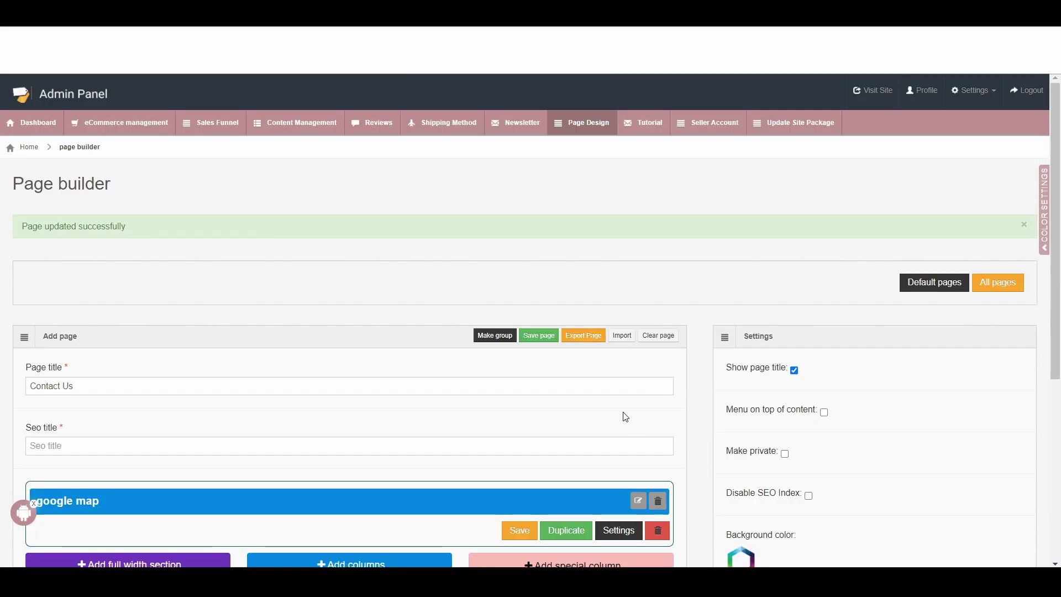
scroll(624, 417, down, 1)
scroll(625, 418, down, 2)
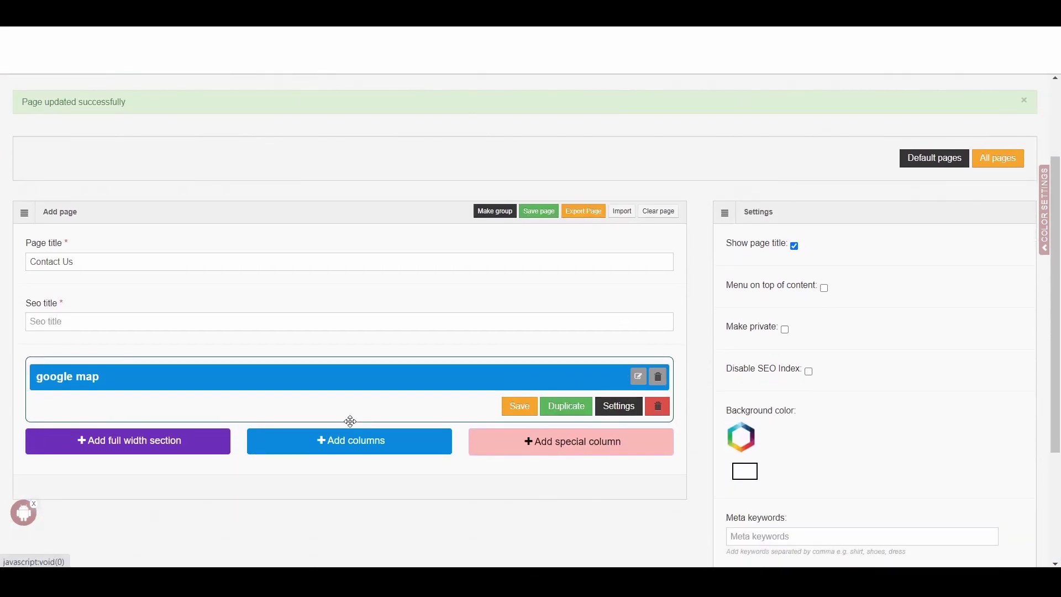
click(362, 451)
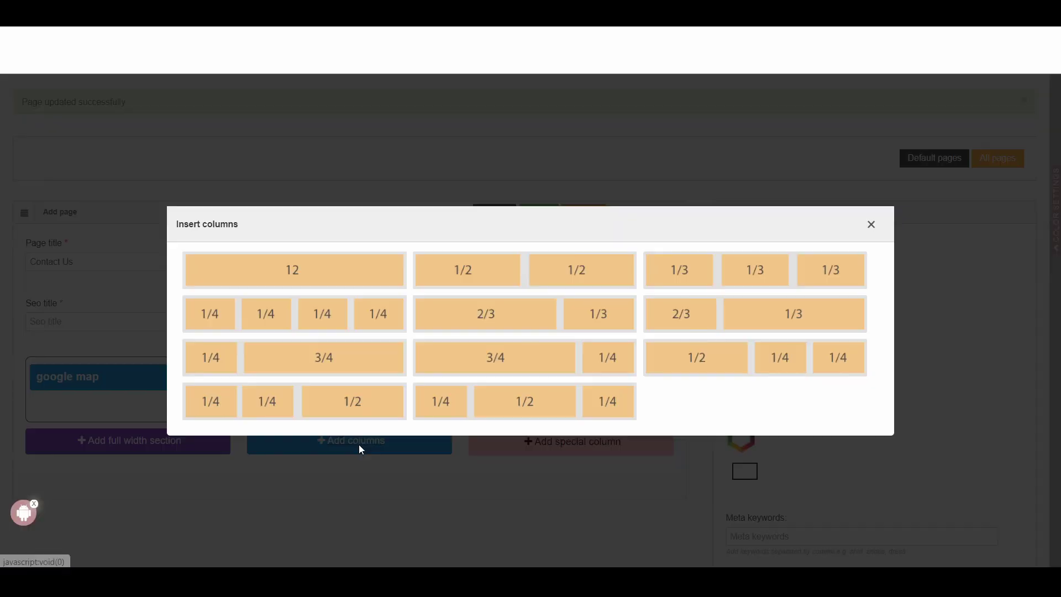
Add a full-width 12-column row below the map holding a Contact form module.
click(329, 272)
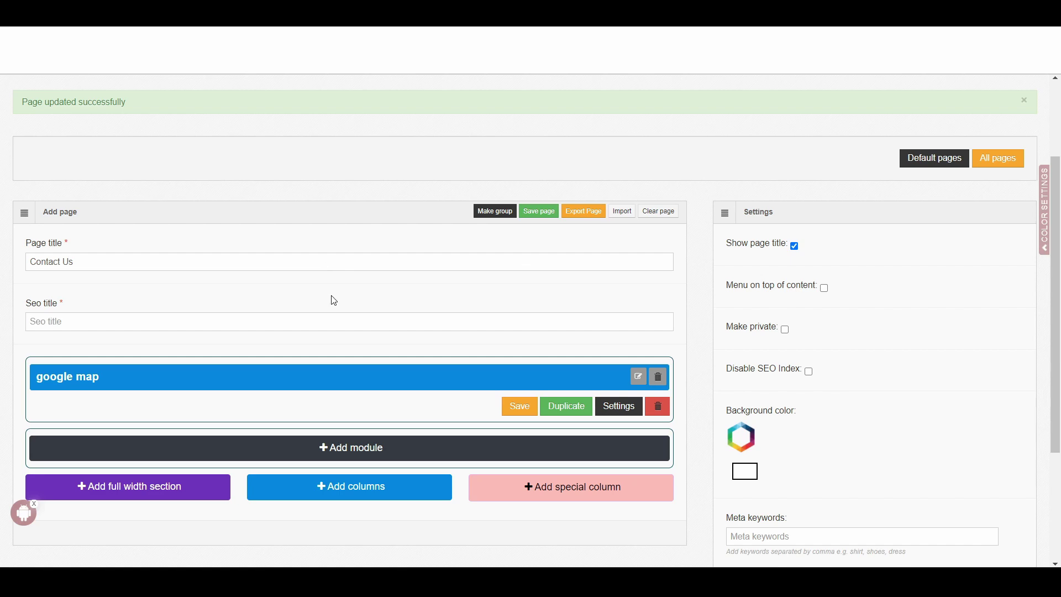
click(357, 454)
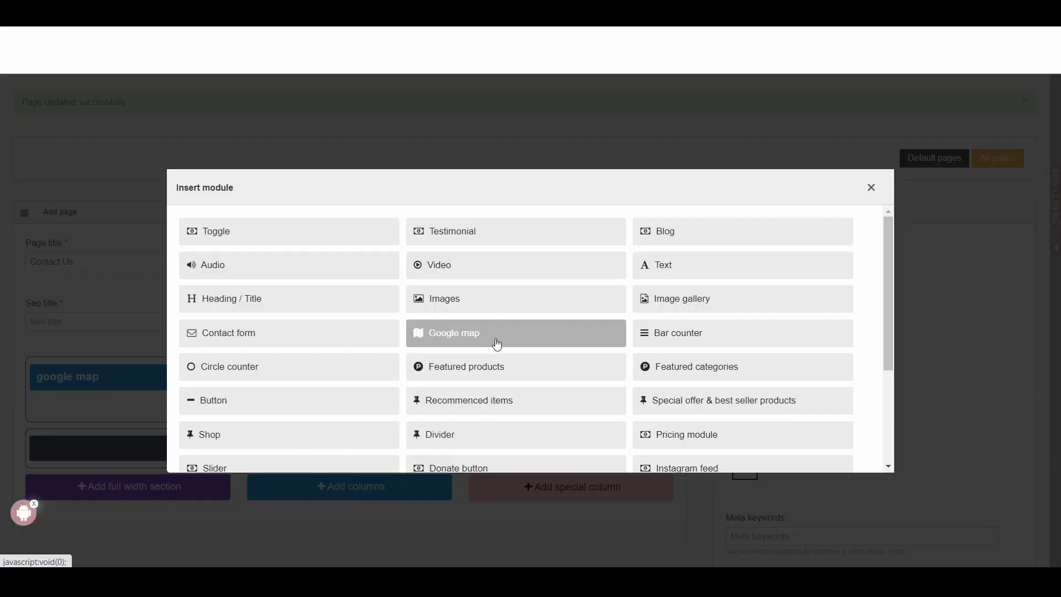
scroll(497, 344, down, 1)
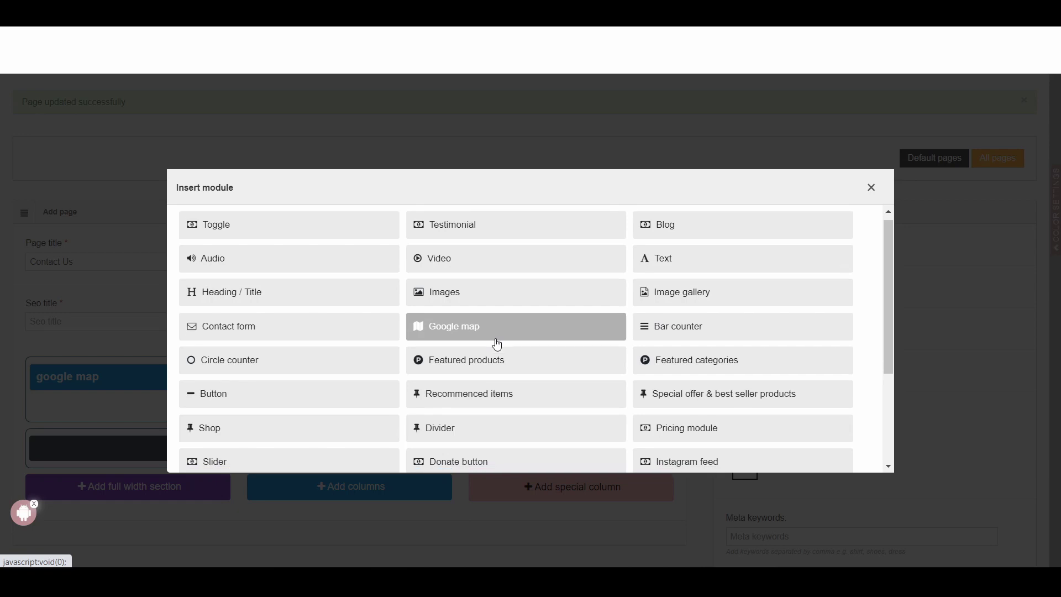
click(263, 332)
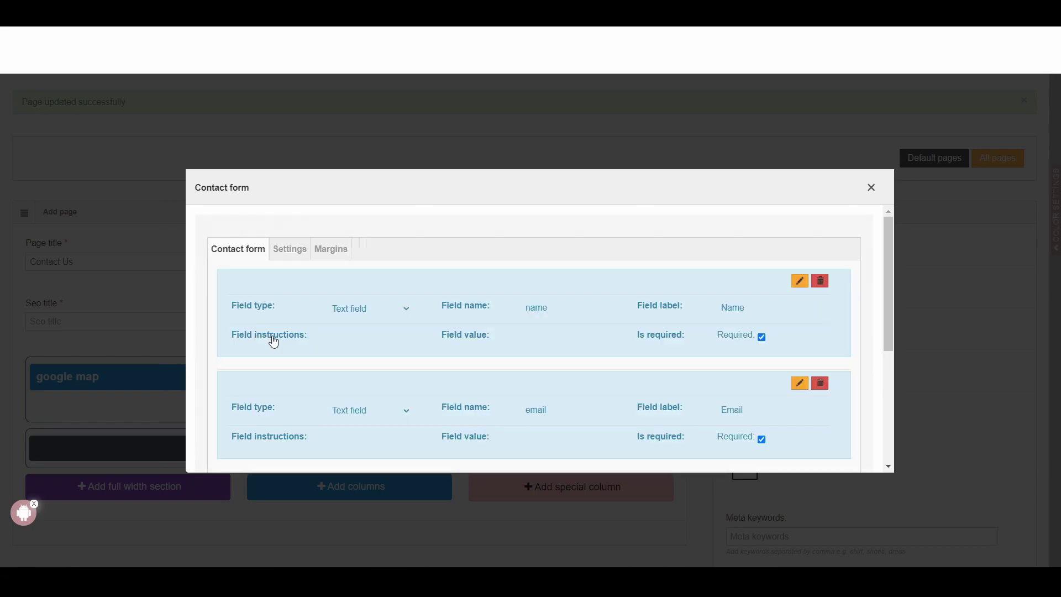
Set the form's receiving e-mail and thank-you message, save it, and update the page.
click(297, 255)
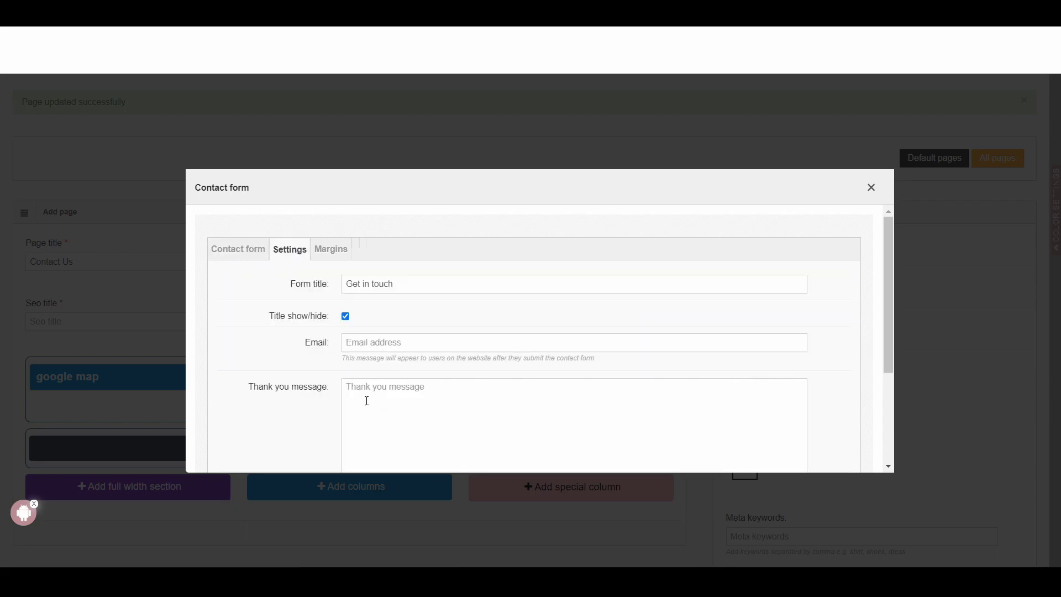
click(362, 343)
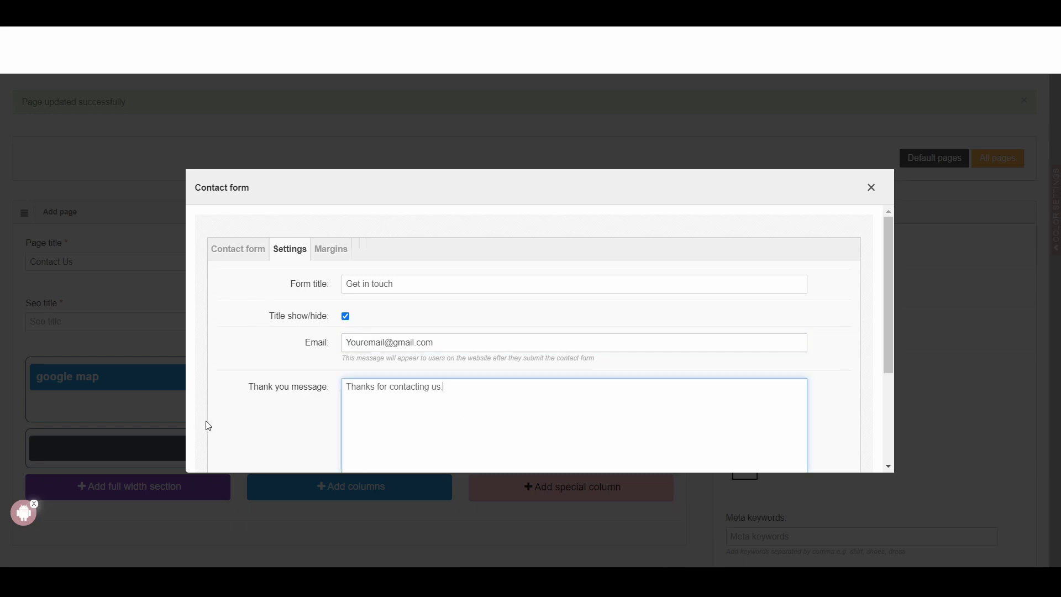
scroll(204, 426, down, 3)
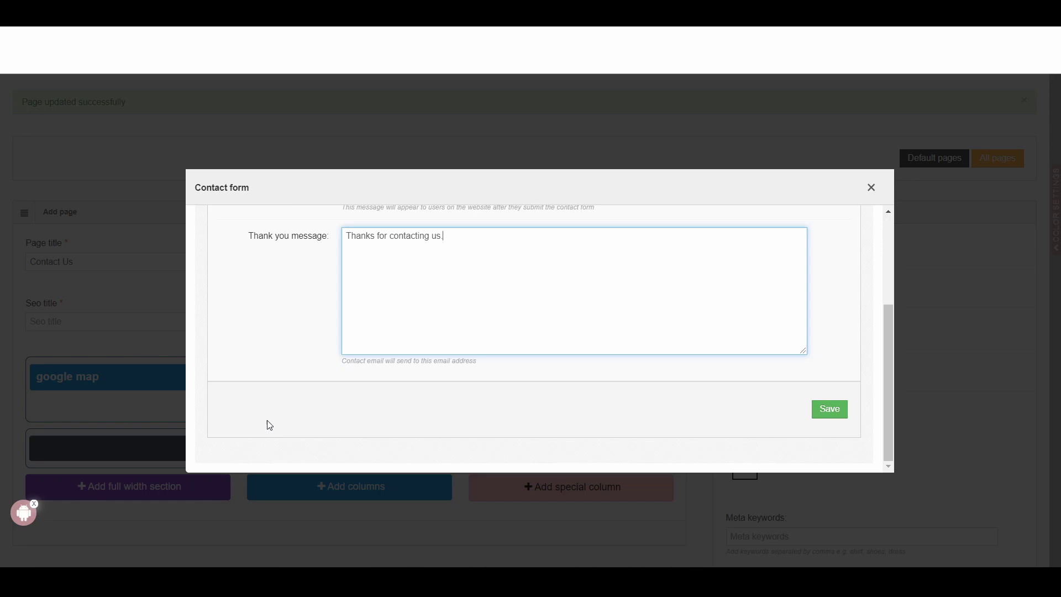
click(829, 414)
scroll(852, 436, down, 4)
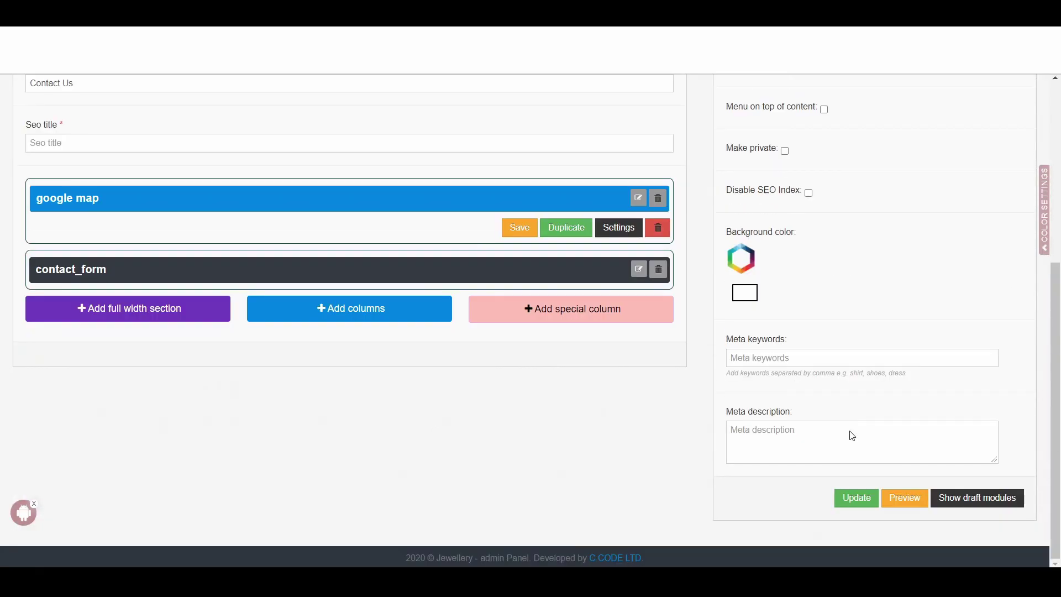
click(859, 500)
scroll(862, 503, down, 5)
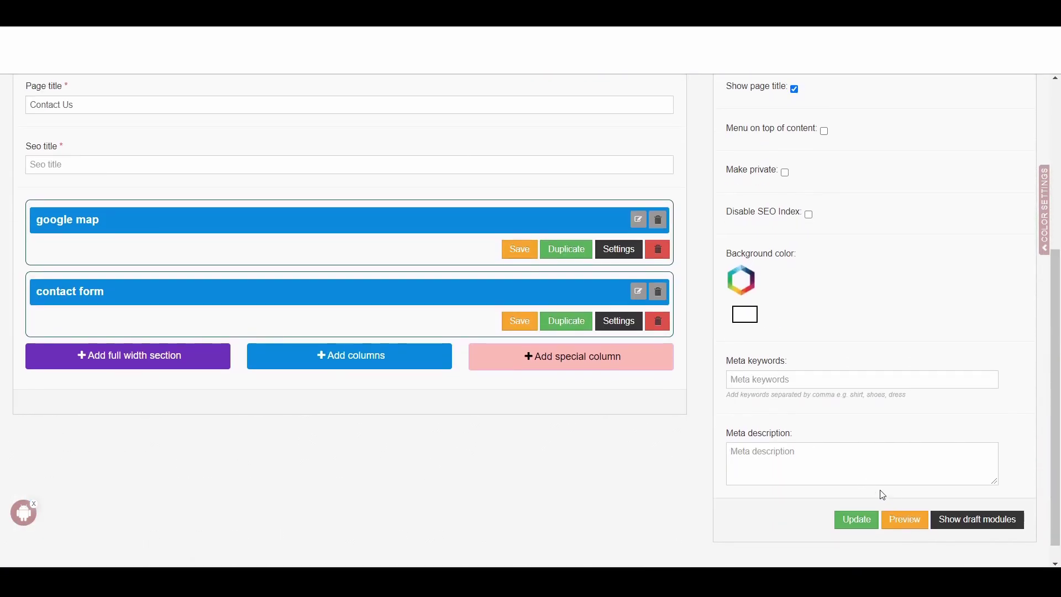
click(904, 523)
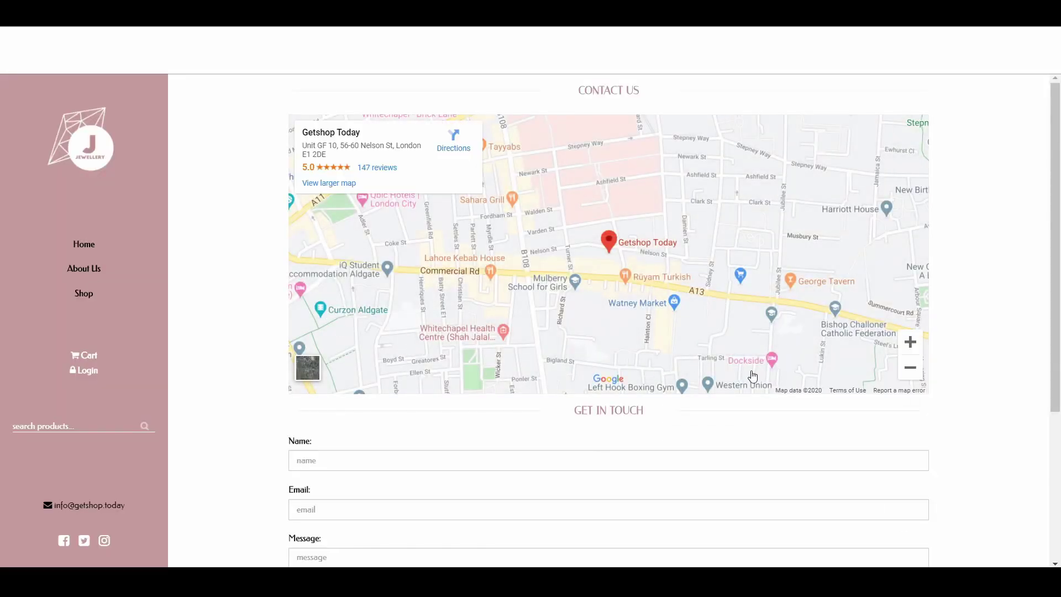
scroll(647, 425, down, 3)
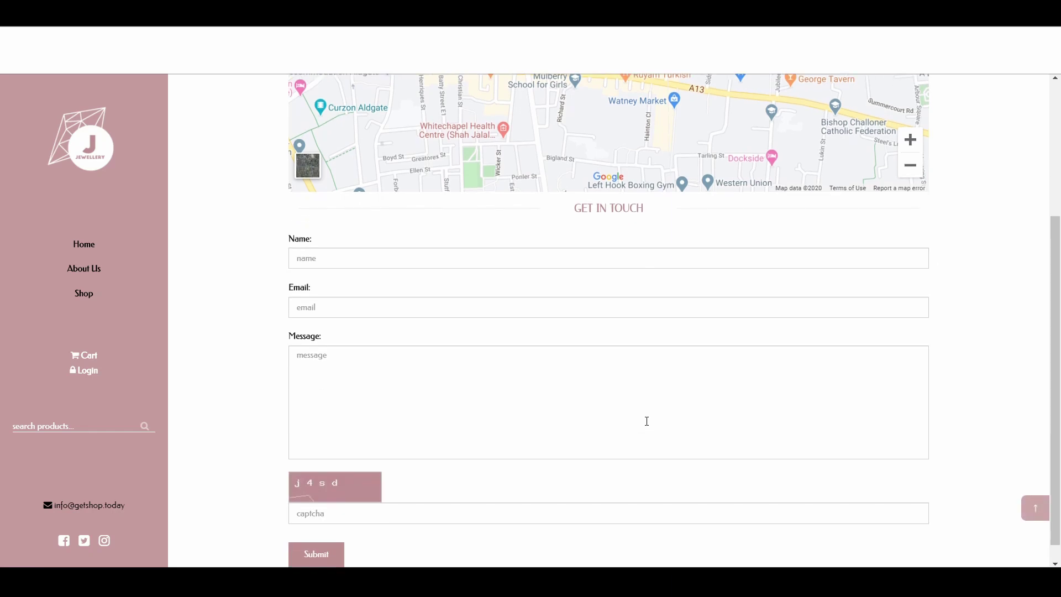
scroll(641, 411, down, 1)
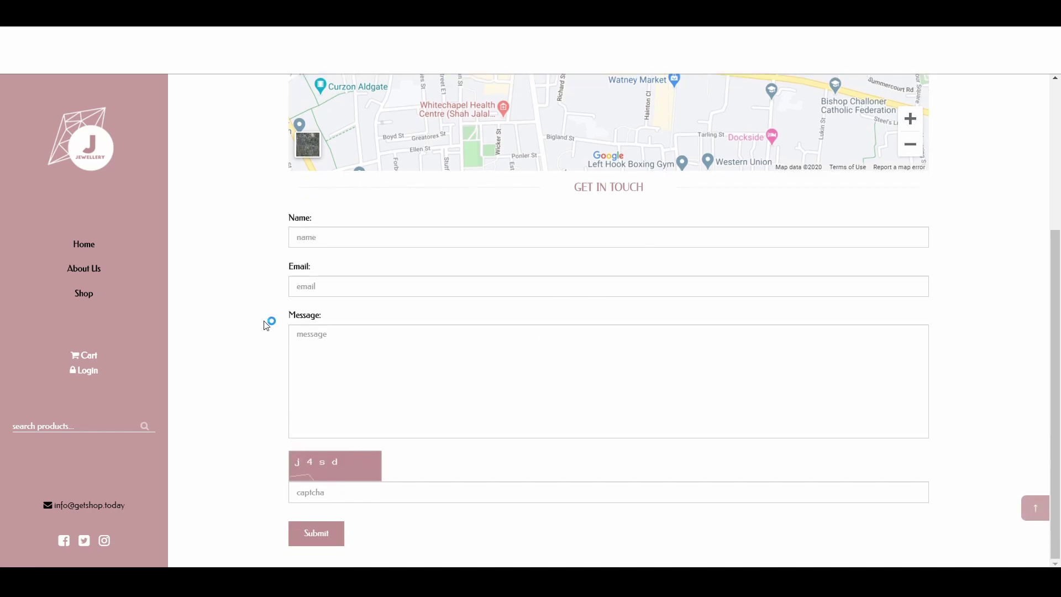
scroll(266, 325, up, 3)
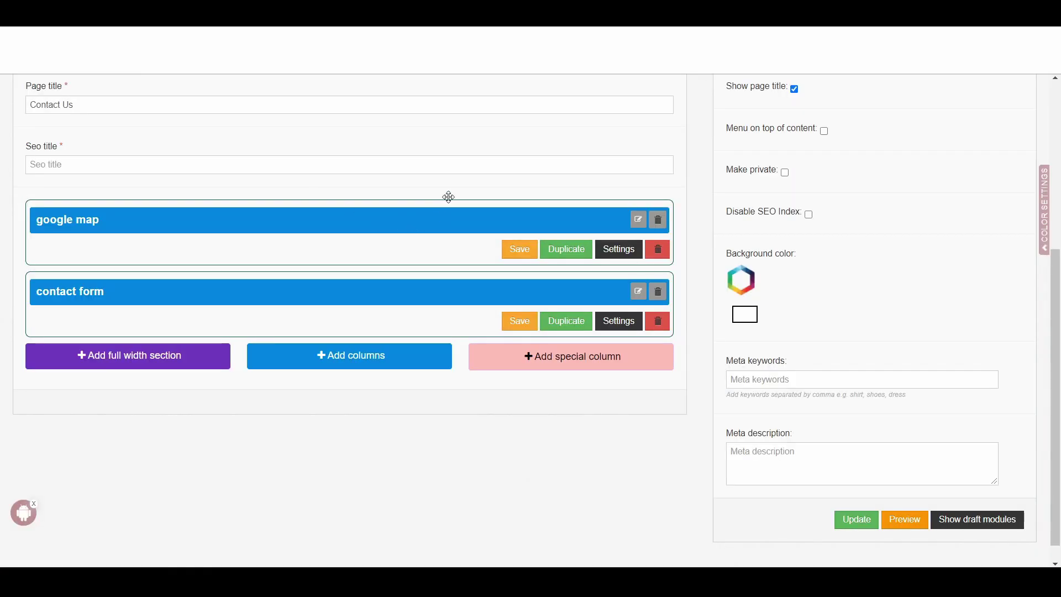
scroll(476, 234, up, 5)
In the All pages list, mark the Contact Us page to show in the primary menu.
mouse_move(579, 140)
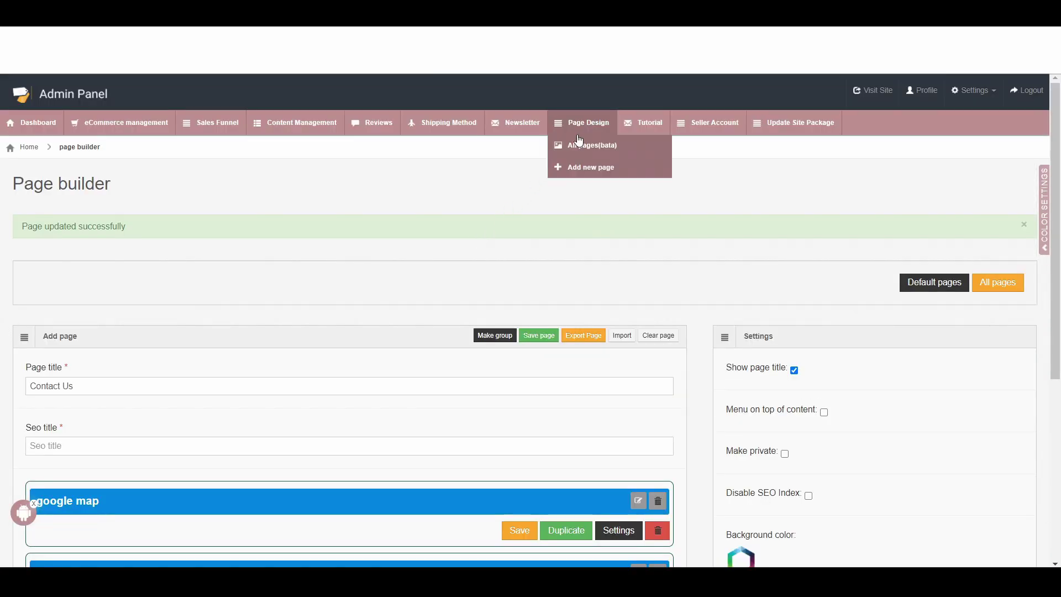
click(584, 148)
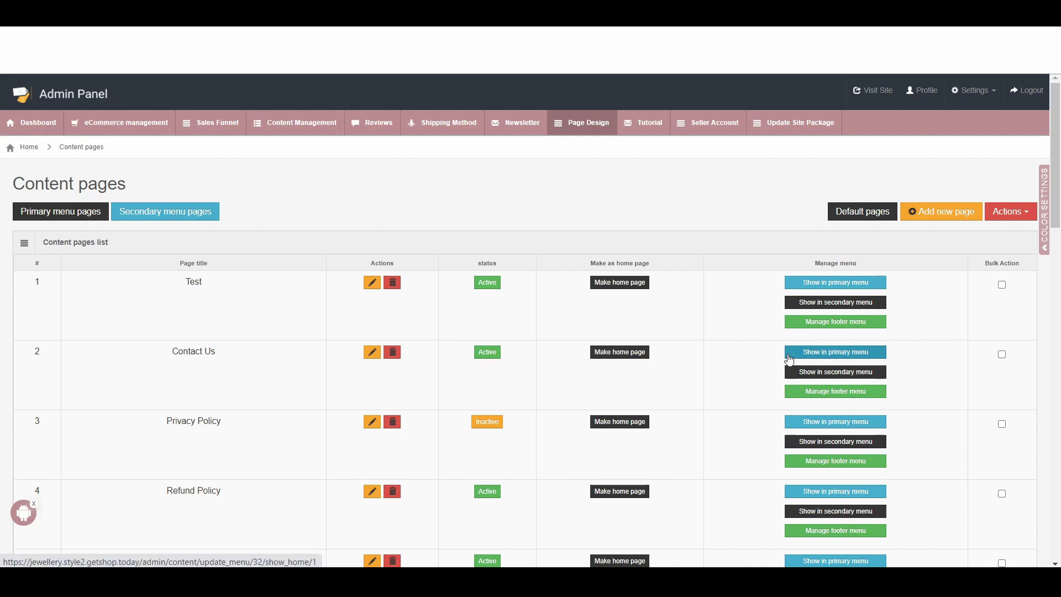
click(858, 360)
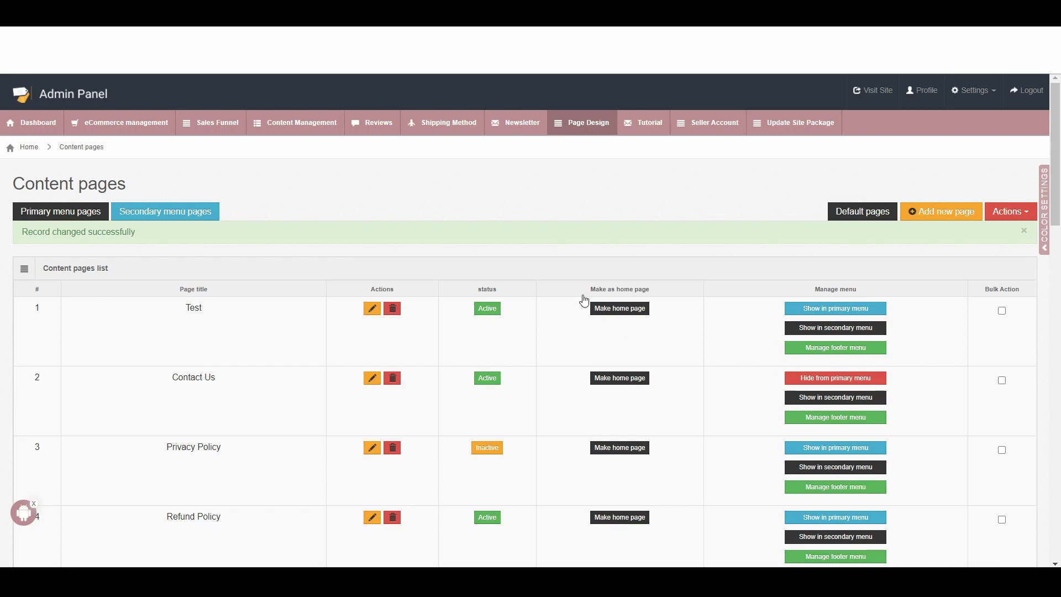
mouse_move(312, 135)
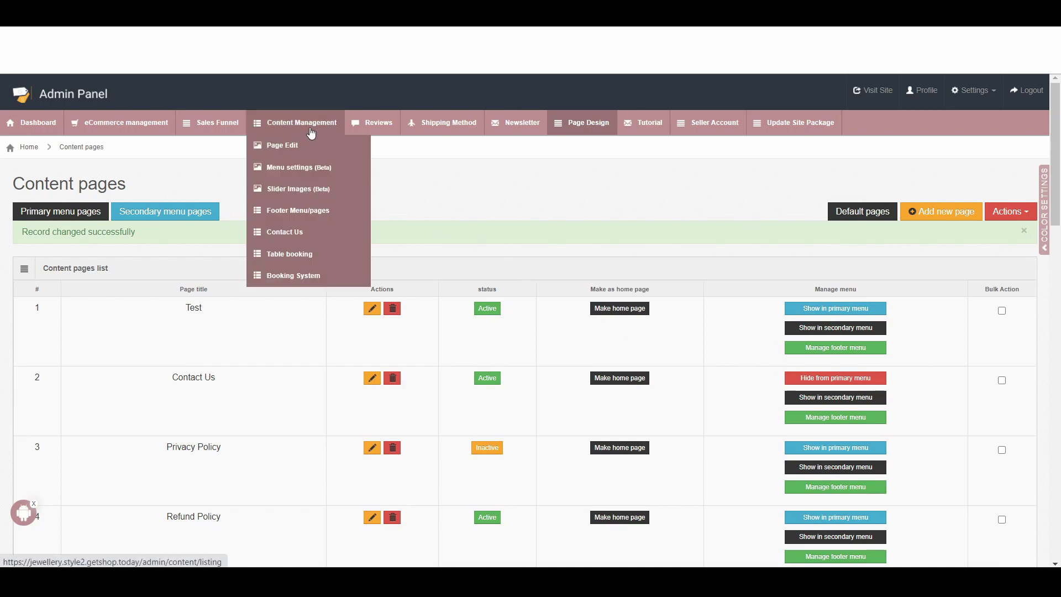
Activate the inactive Contact Us link in the Menu links settings.
click(304, 173)
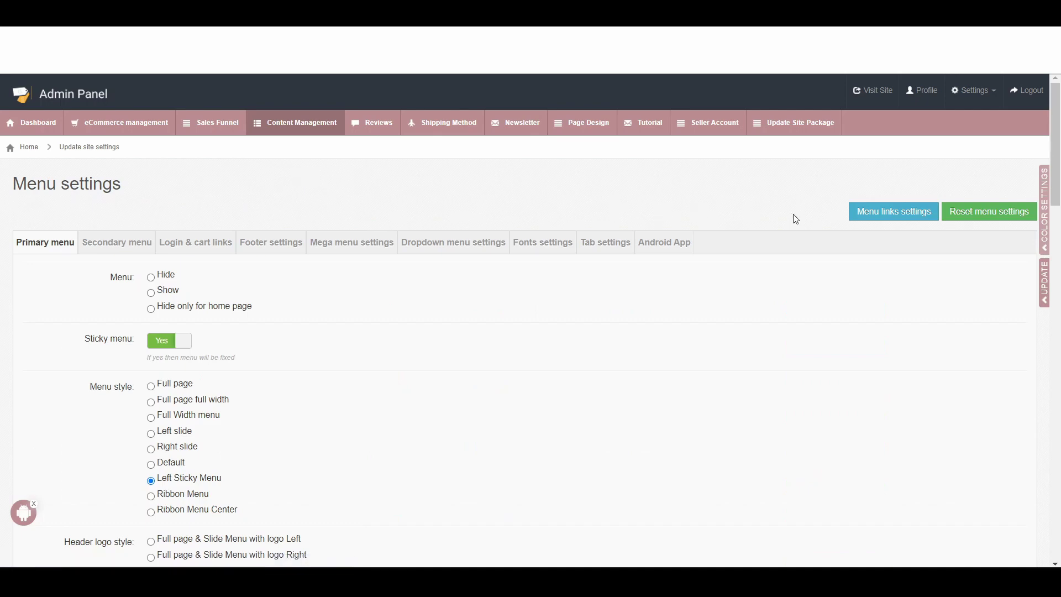
click(875, 219)
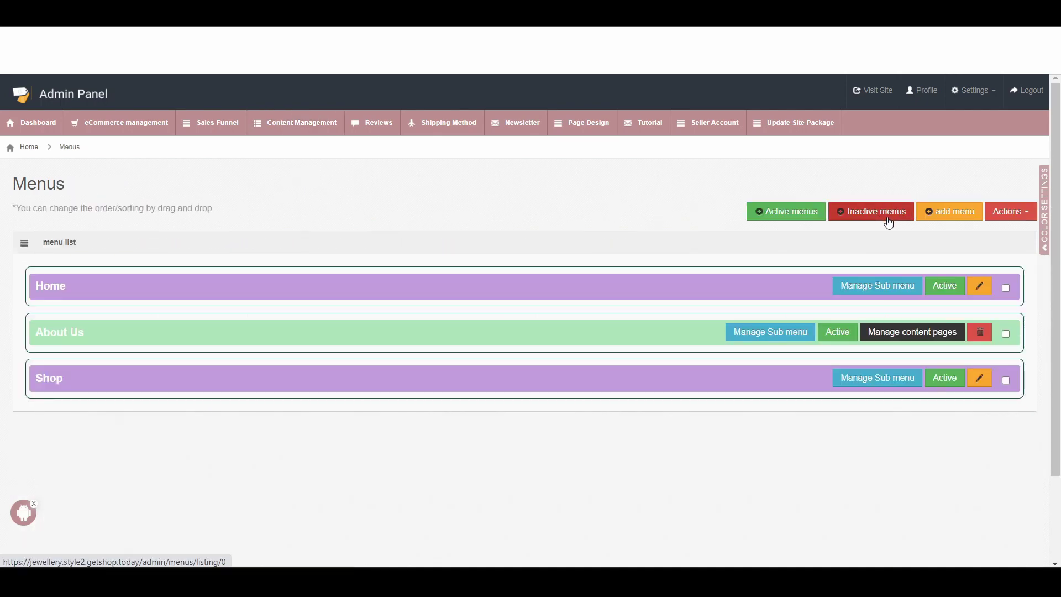
click(885, 222)
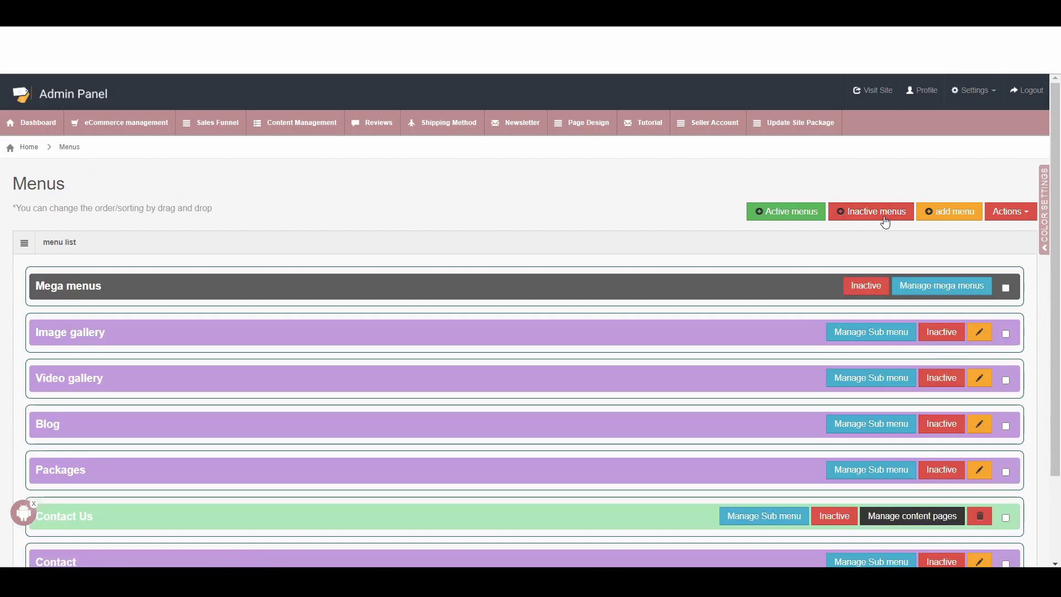
scroll(294, 442, down, 2)
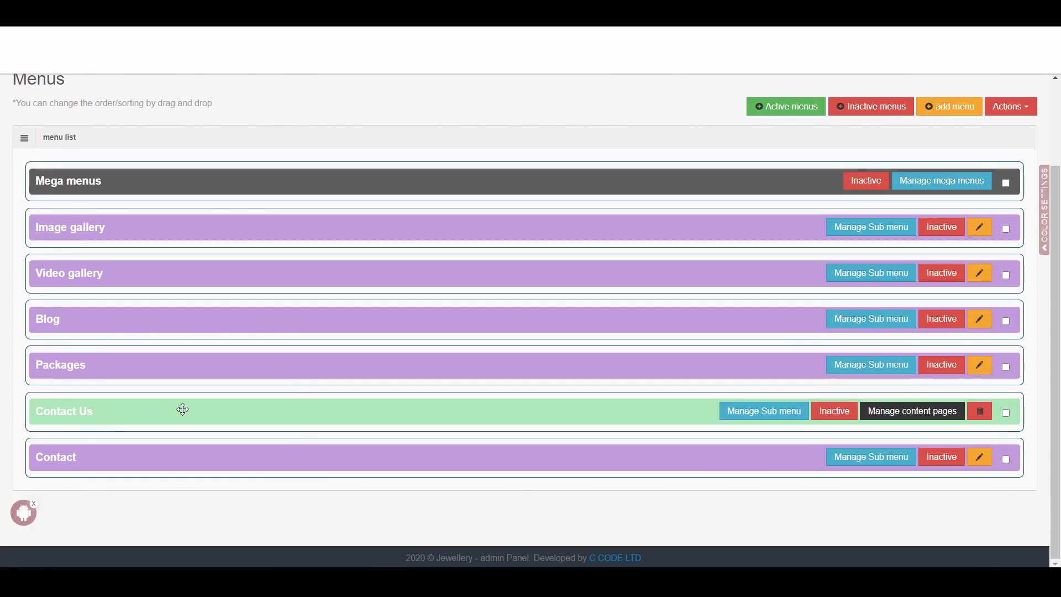
click(835, 412)
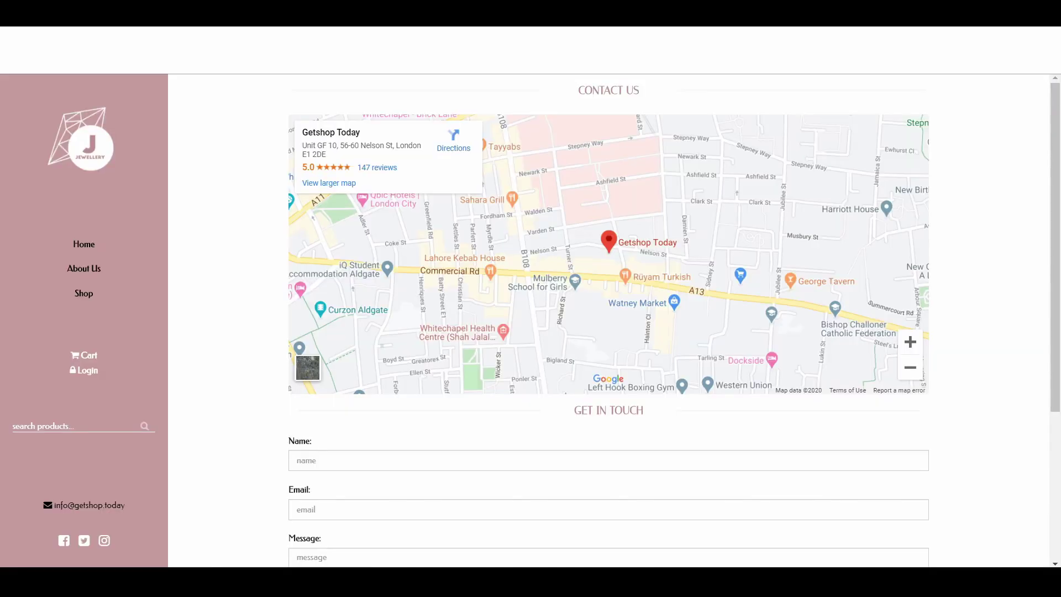
Reload the live storefront with F5 to see Contact Us listed after Shop.
key(F5)
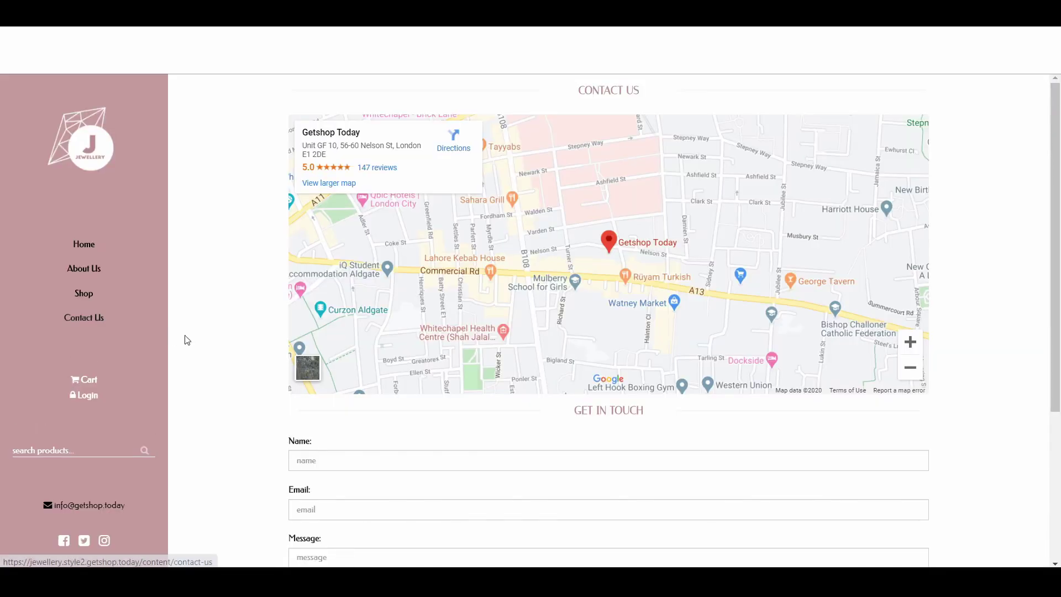